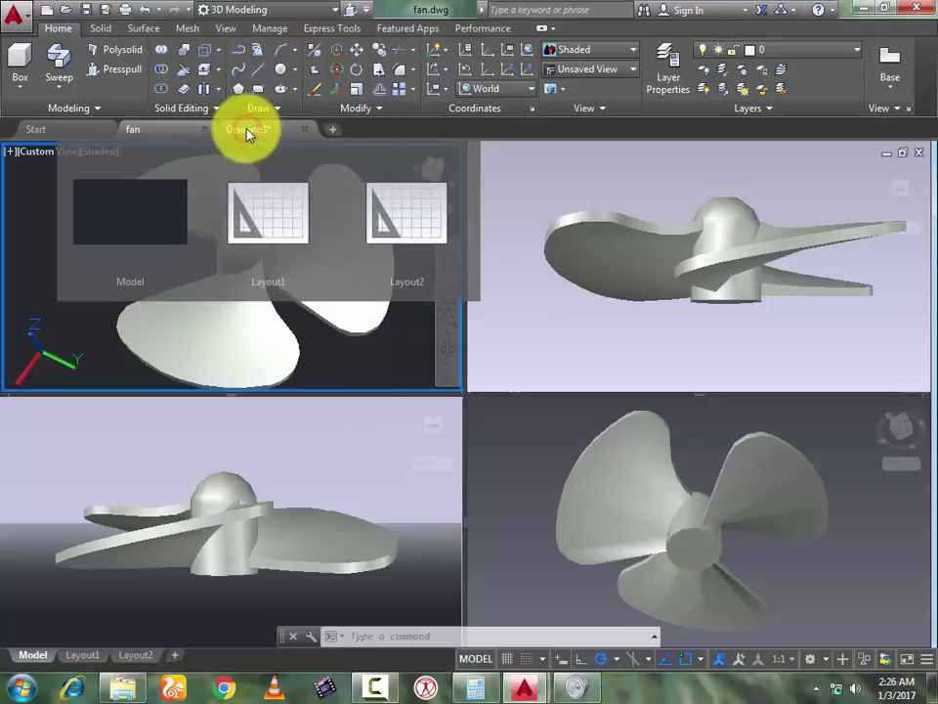
Switch from fan.dwg to the blank Drawing3 file
{"action": "left_click", "coordinate": [248, 130]}
Draw a radius-9 circle centred at the origin and zoom out to see it
{"action": "left_click", "coordinate": [280, 70]}
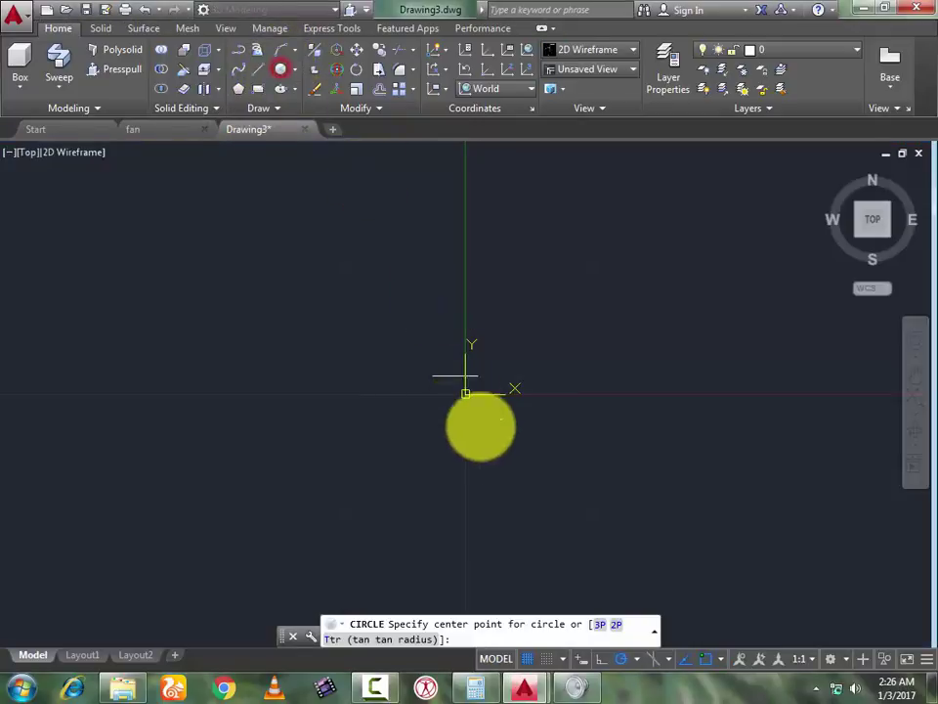
{"action": "left_click", "coordinate": [465, 393]}
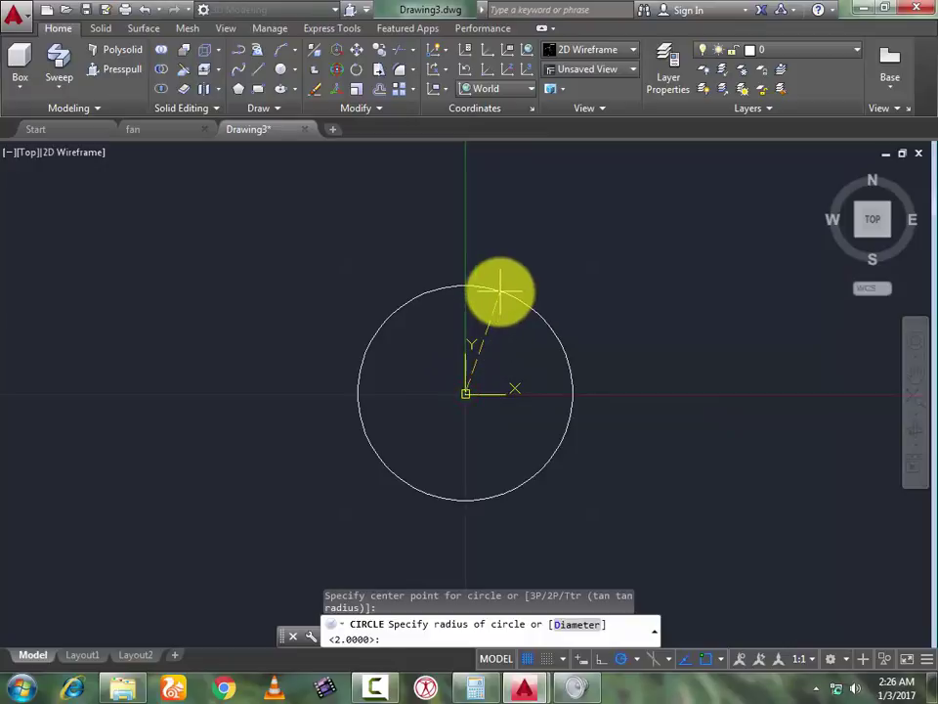
{"action": "type", "text": "9"}
{"action": "key", "text": "Return"}
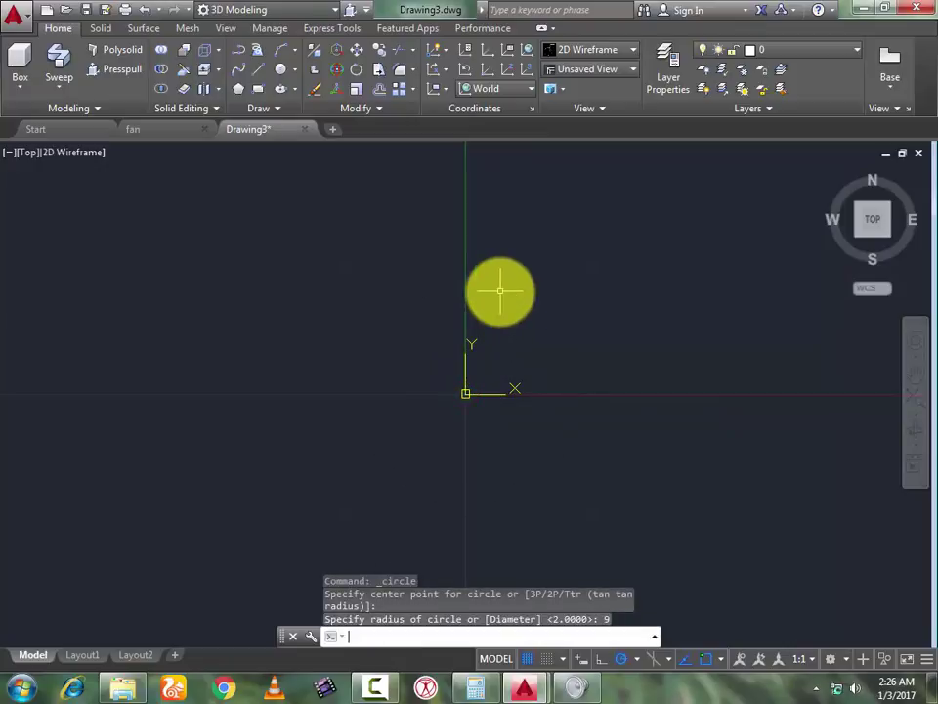
{"action": "left_click", "coordinate": [916, 409]}
{"action": "scroll", "coordinate": [266, 352], "scroll_direction": "down", "scroll_amount": 4}
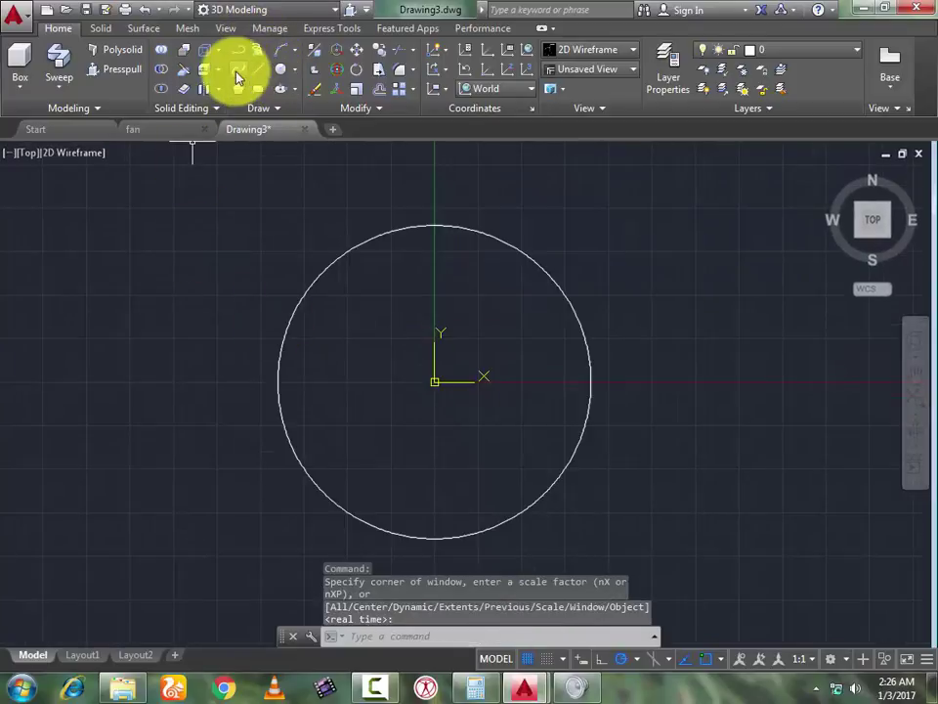
Add a concentric radius-2 circle at the origin
{"action": "left_click", "coordinate": [280, 71]}
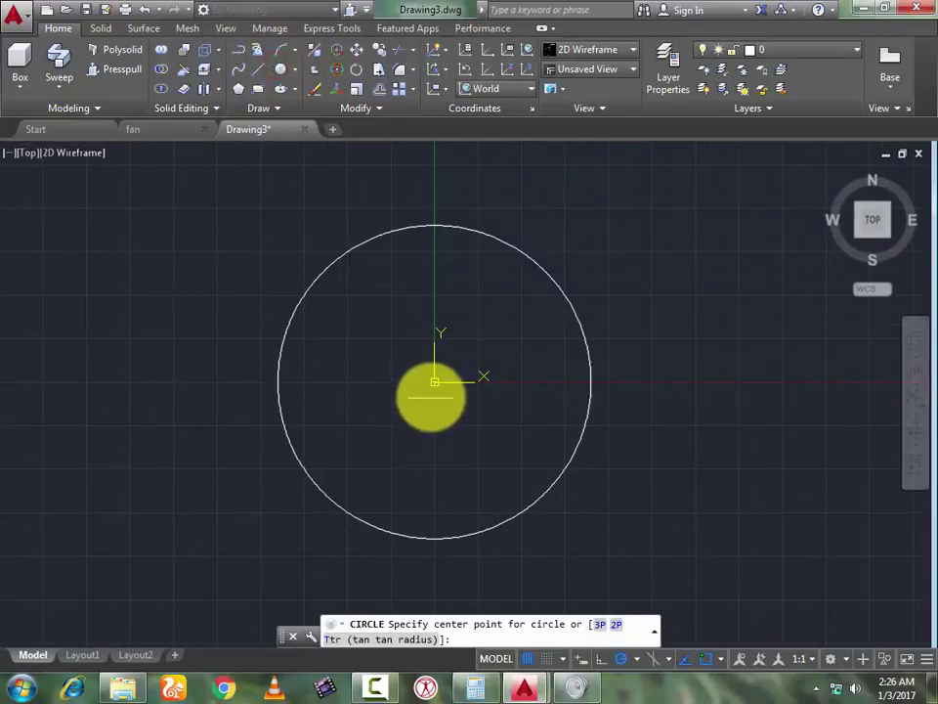
{"action": "left_click", "coordinate": [435, 381]}
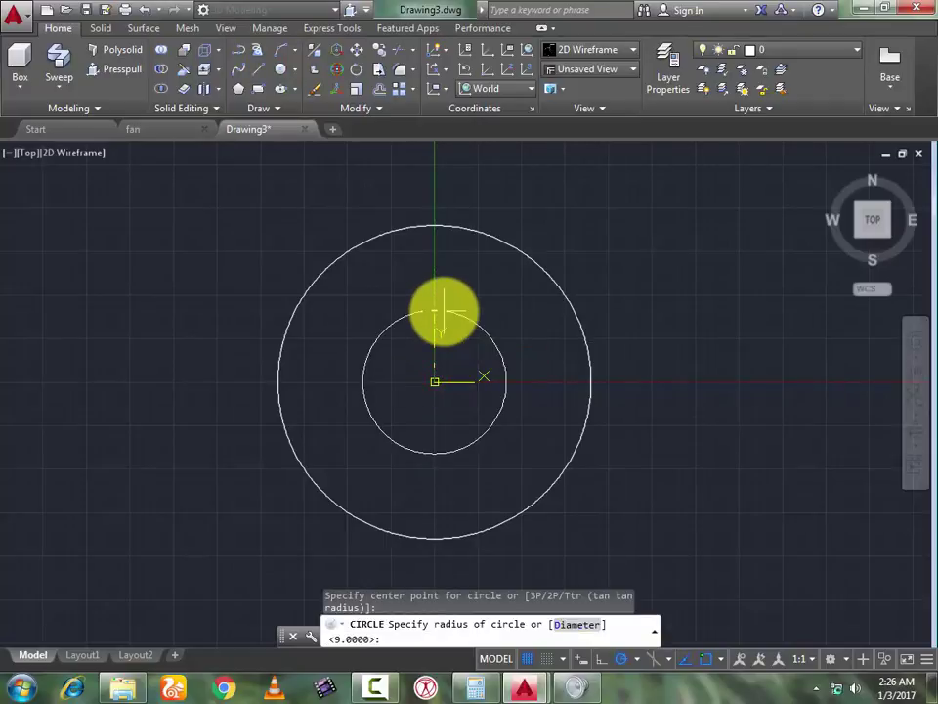
{"action": "type", "text": "2"}
{"action": "key", "text": "Return"}
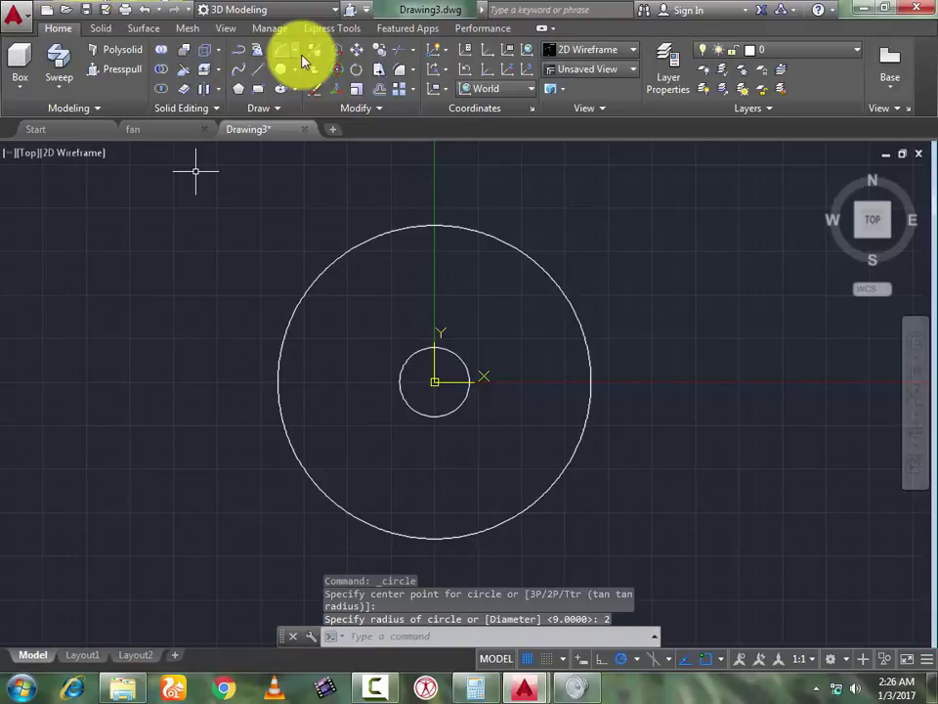
Draw two lines from the small circle to the large circle, one to the lower right and one to the upper right
{"action": "left_click", "coordinate": [260, 74]}
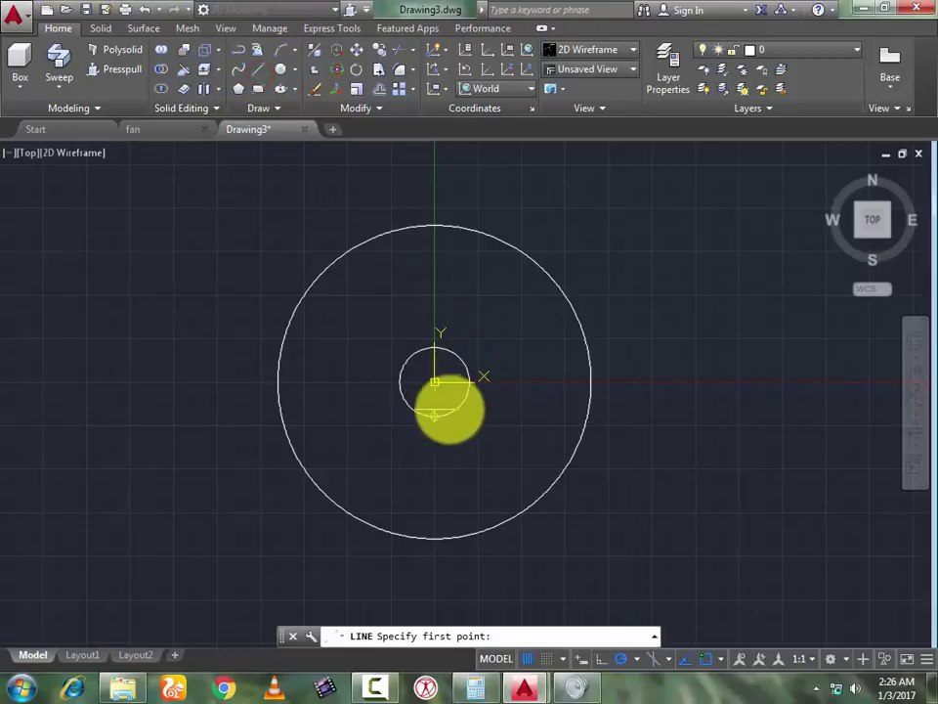
{"action": "left_click", "coordinate": [459, 403]}
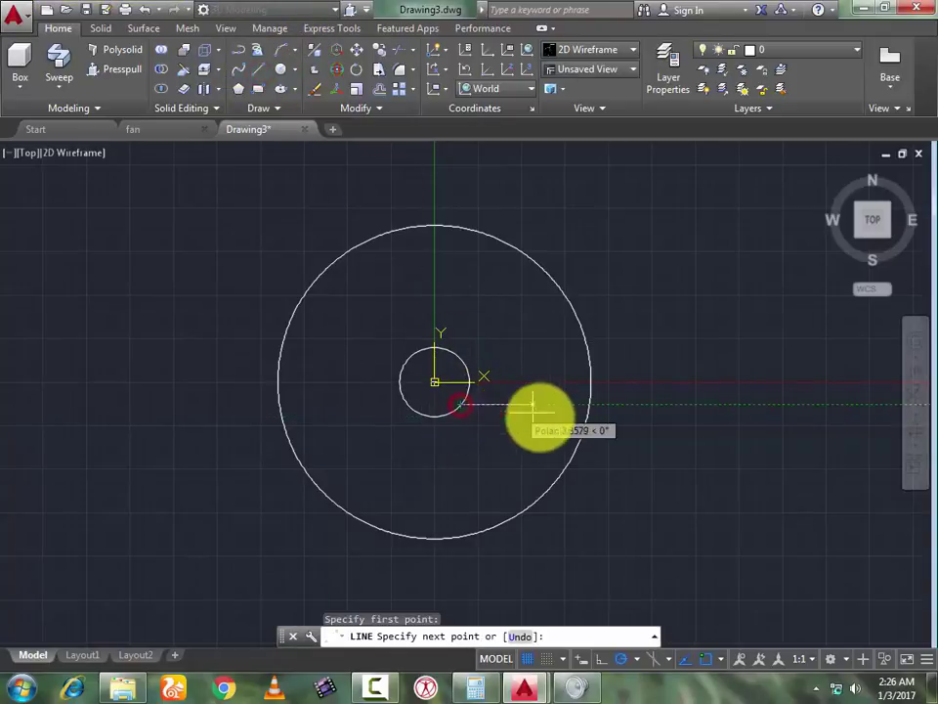
{"action": "left_click", "coordinate": [553, 483]}
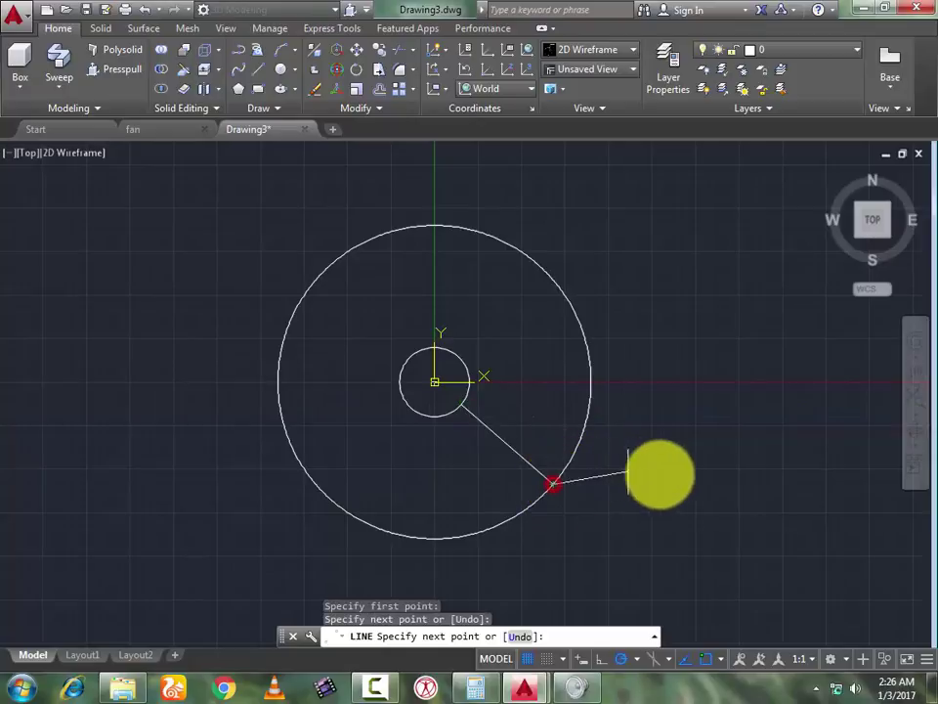
{"action": "key", "text": "Return"}
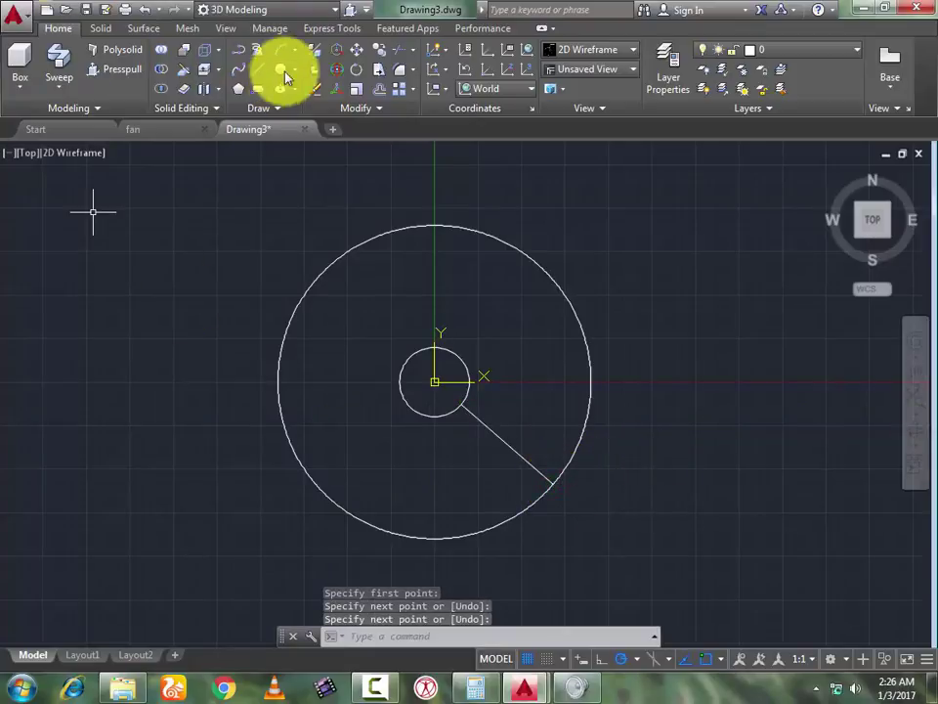
{"action": "left_click", "coordinate": [256, 70]}
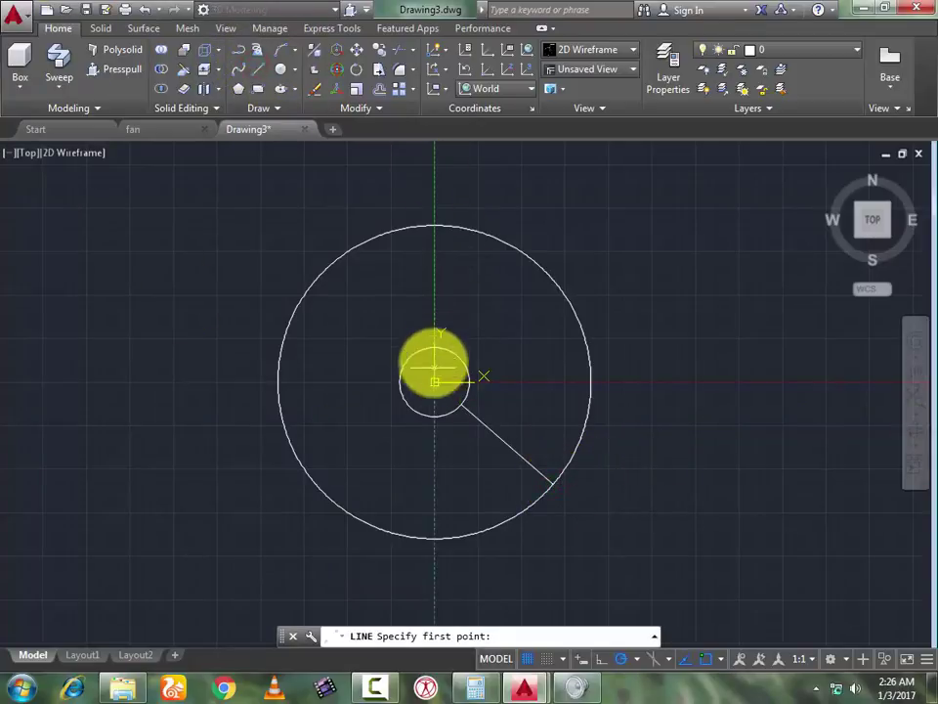
{"action": "left_click", "coordinate": [465, 364]}
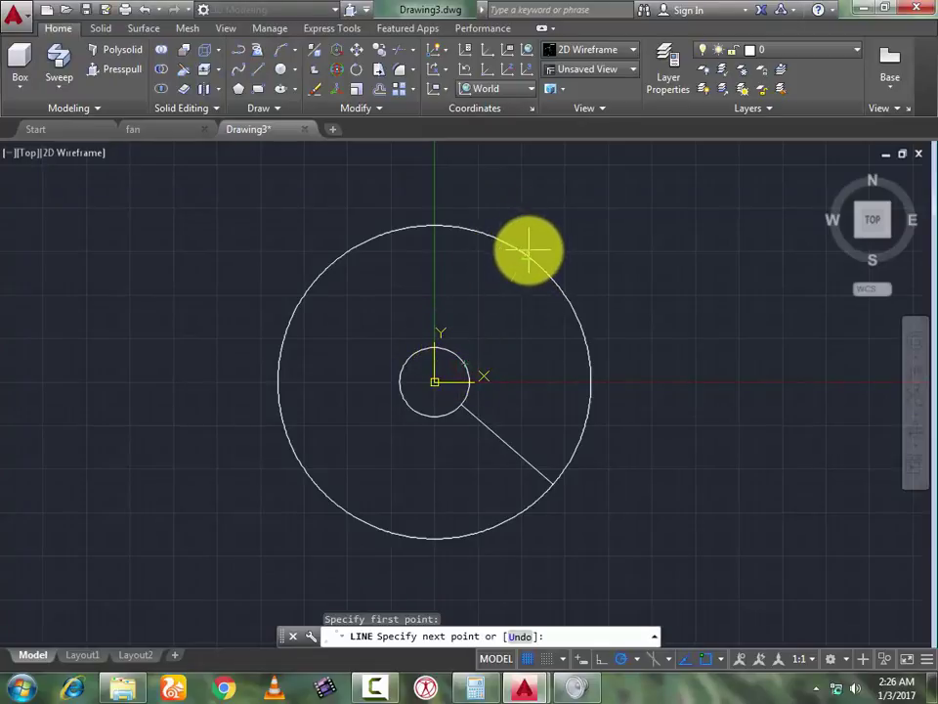
{"action": "left_click", "coordinate": [568, 300]}
{"action": "key", "text": "Return"}
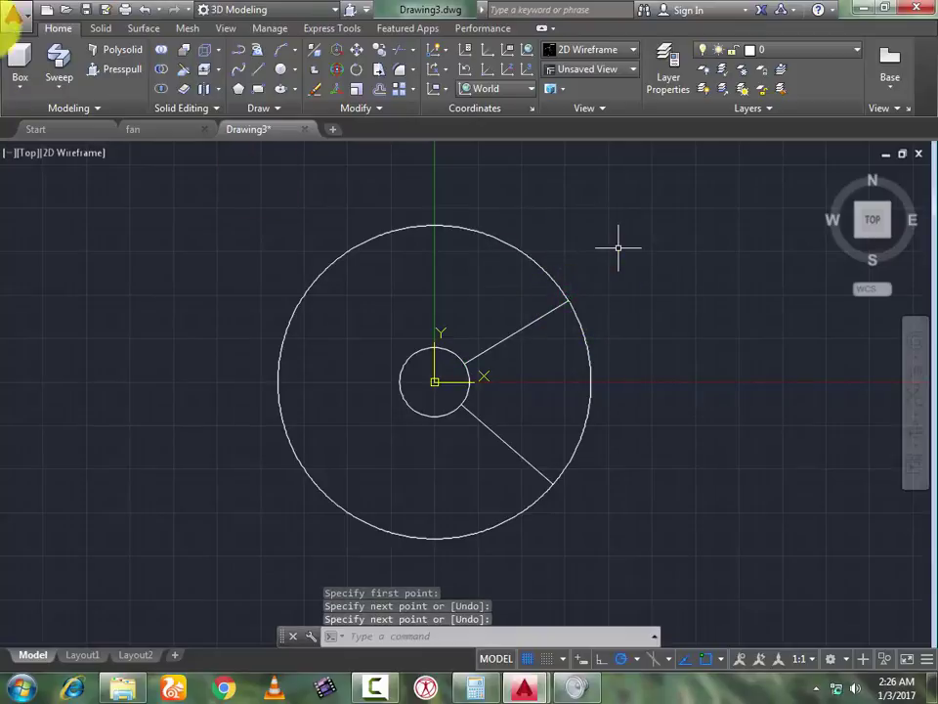
Trim away the large circle's left arc and the small circle's leftover arc
{"action": "left_click", "coordinate": [405, 61]}
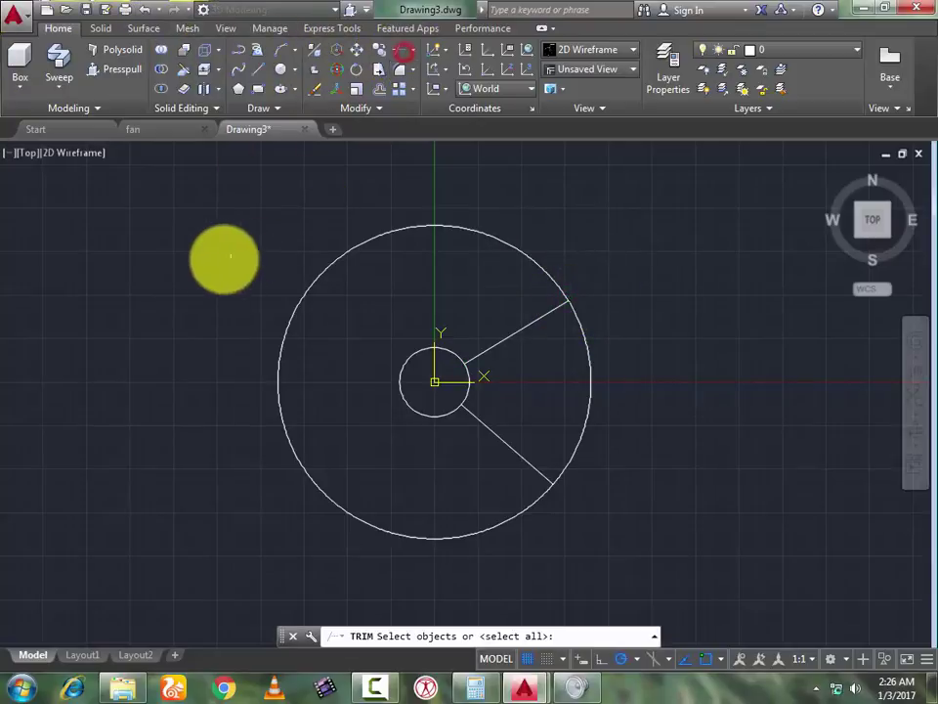
{"action": "right_click", "coordinate": [203, 258]}
{"action": "left_click", "coordinate": [379, 237]}
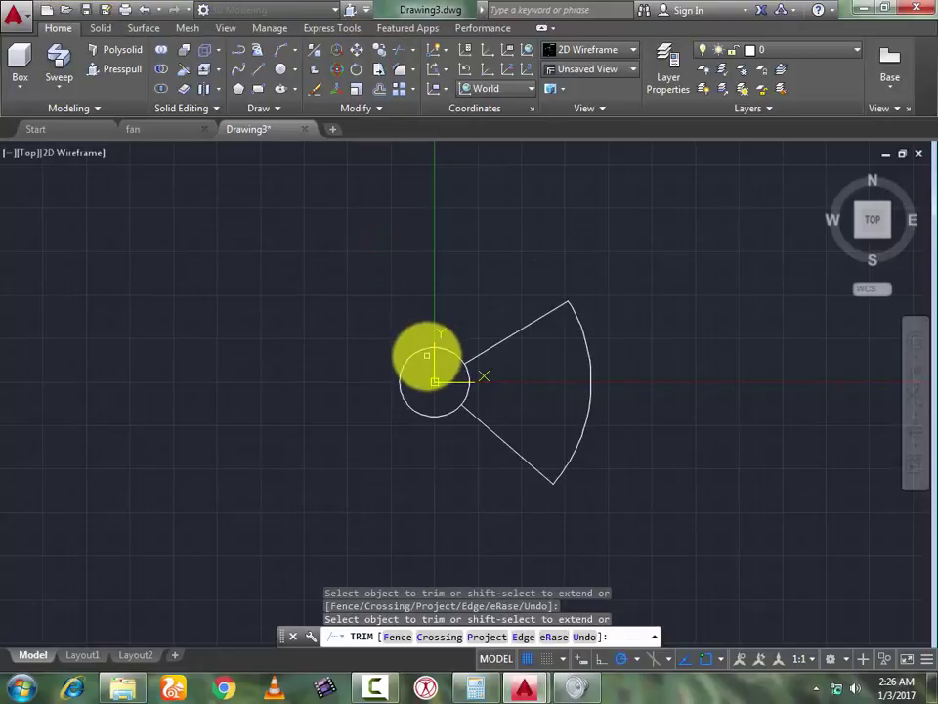
{"action": "left_click", "coordinate": [427, 350]}
{"action": "key", "text": "Return"}
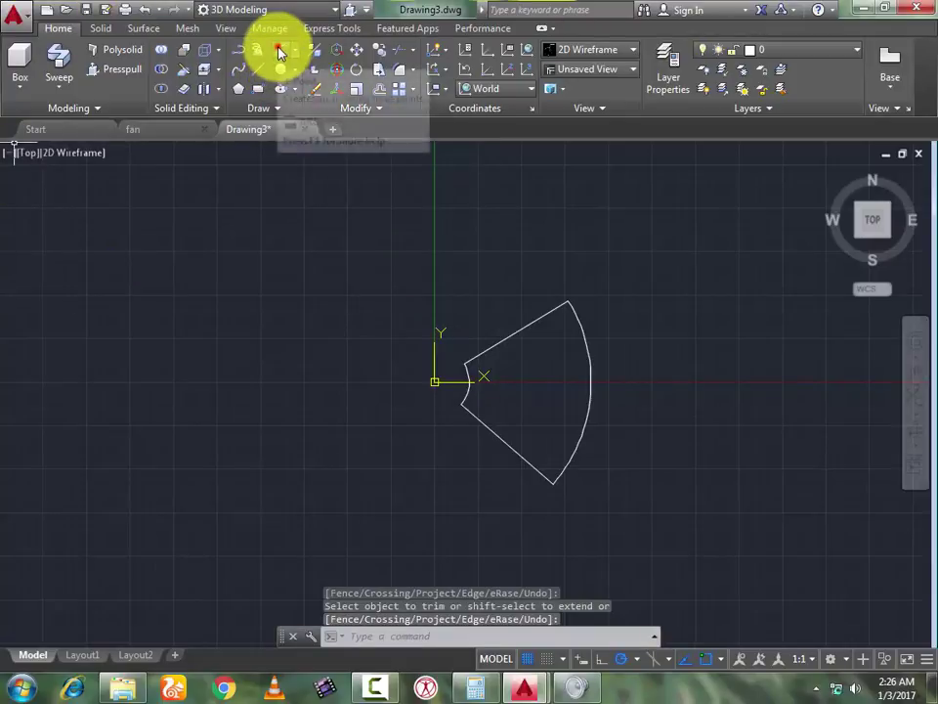
Replace the blade's straight upper edge with a 3-point curved arc
{"action": "left_click", "coordinate": [279, 47]}
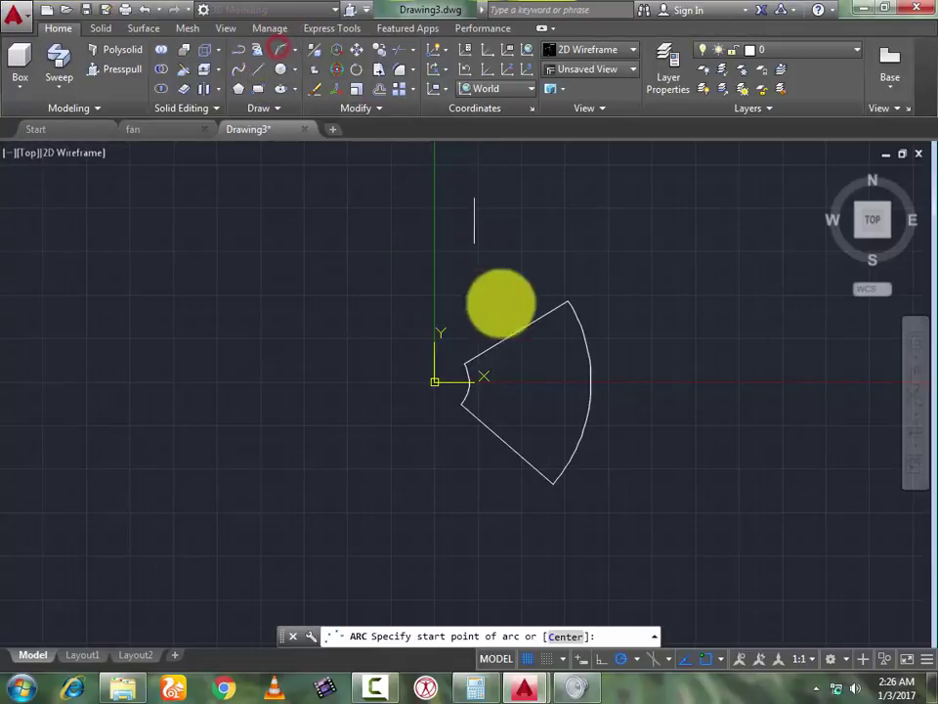
{"action": "left_click", "coordinate": [464, 367]}
{"action": "left_click", "coordinate": [518, 344]}
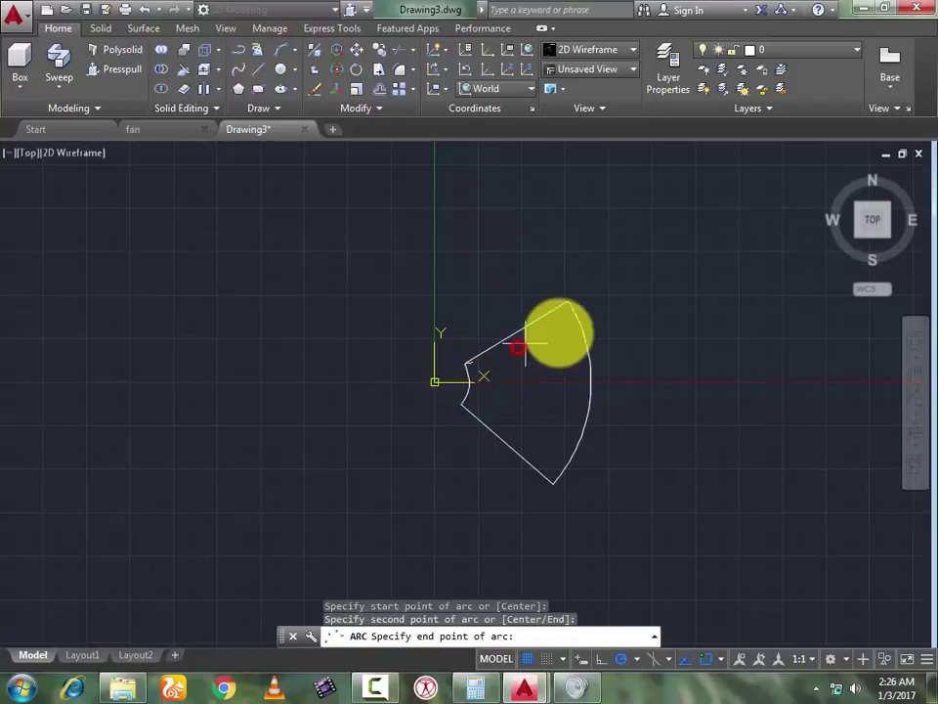
{"action": "left_click", "coordinate": [567, 303]}
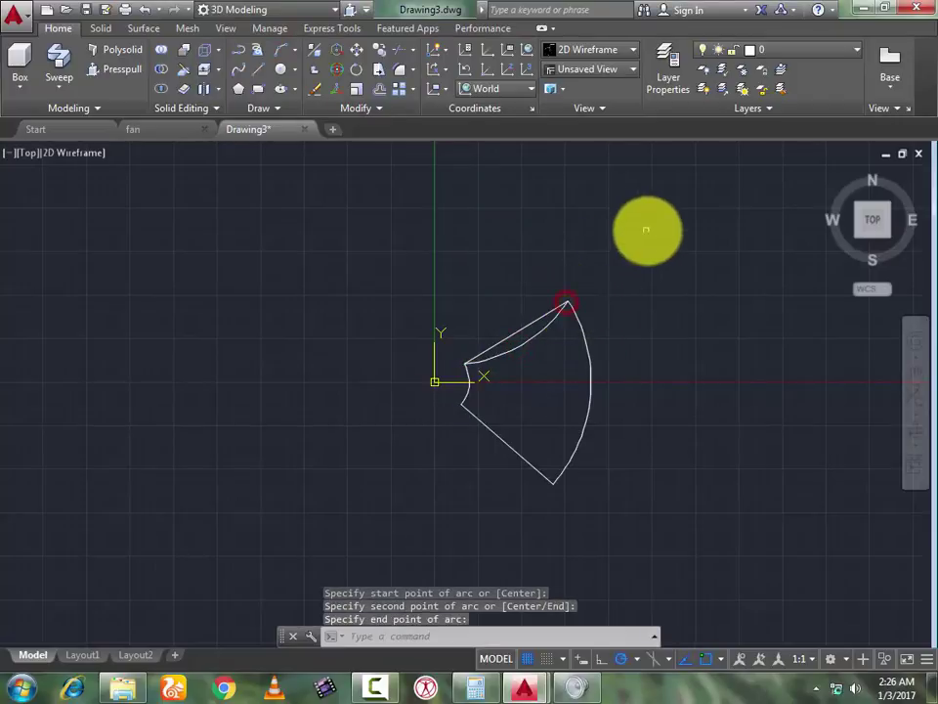
{"action": "key", "text": "Return"}
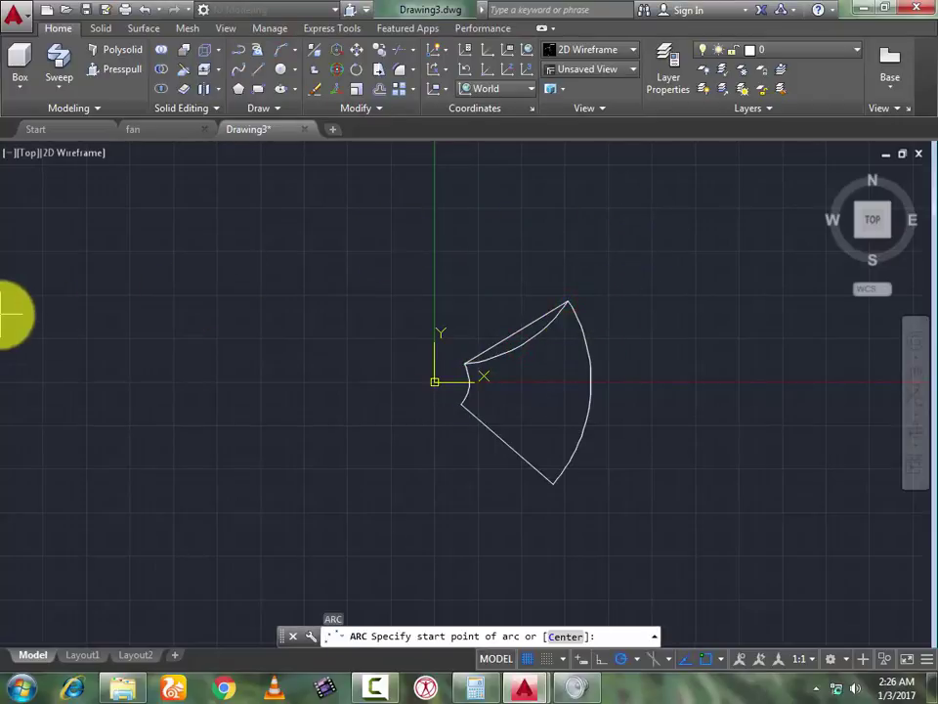
{"action": "key", "text": "Escape"}
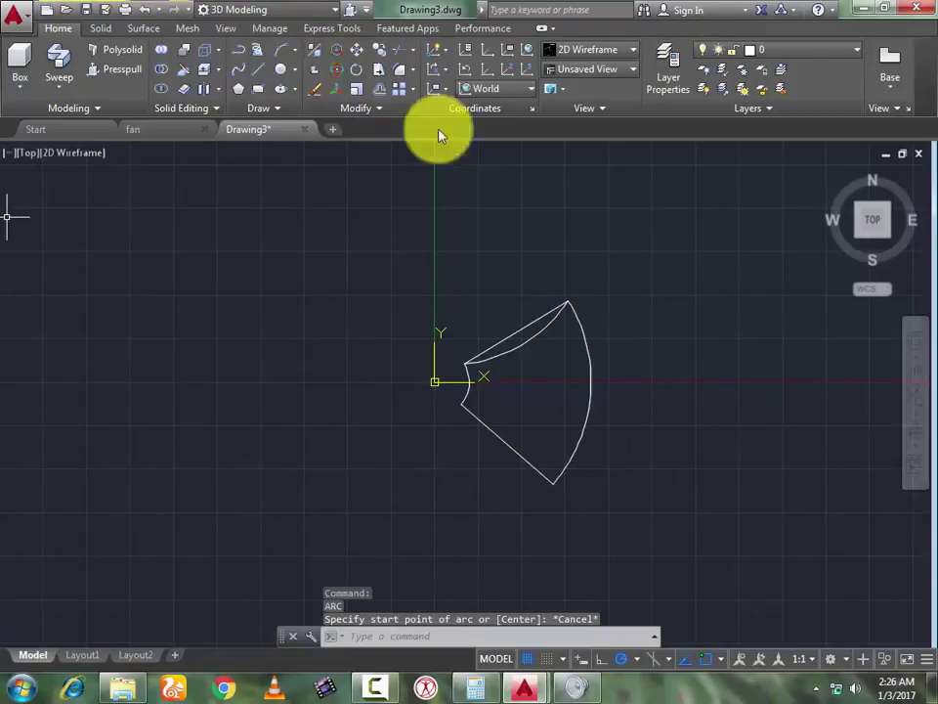
{"action": "left_click", "coordinate": [525, 326]}
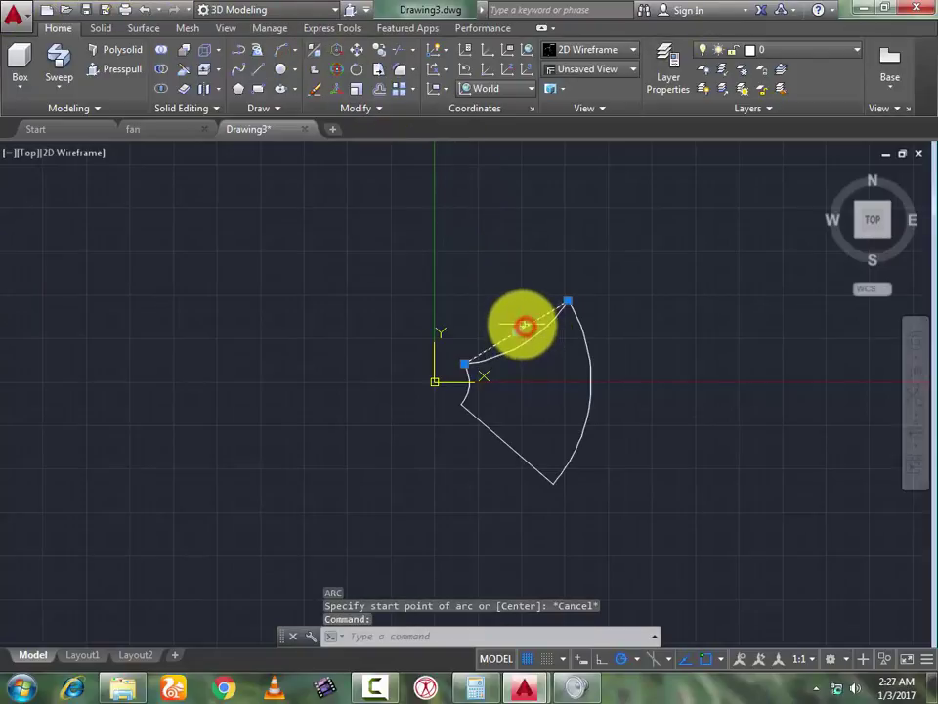
{"action": "key", "text": "Delete"}
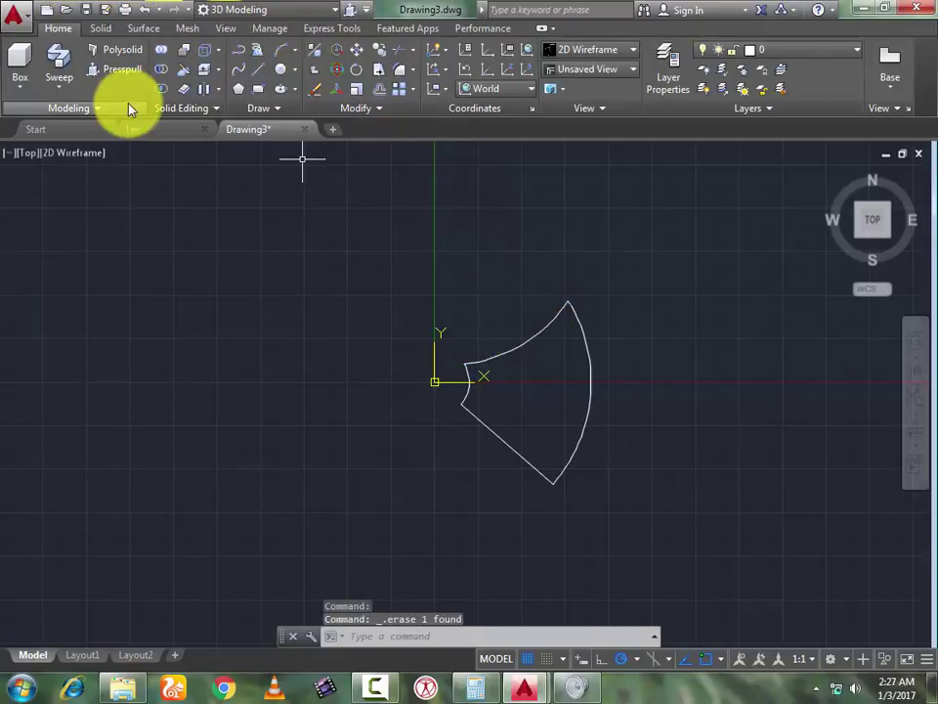
Fillet the blade's top and bottom outer corners with radius 1
{"action": "left_click", "coordinate": [397, 71]}
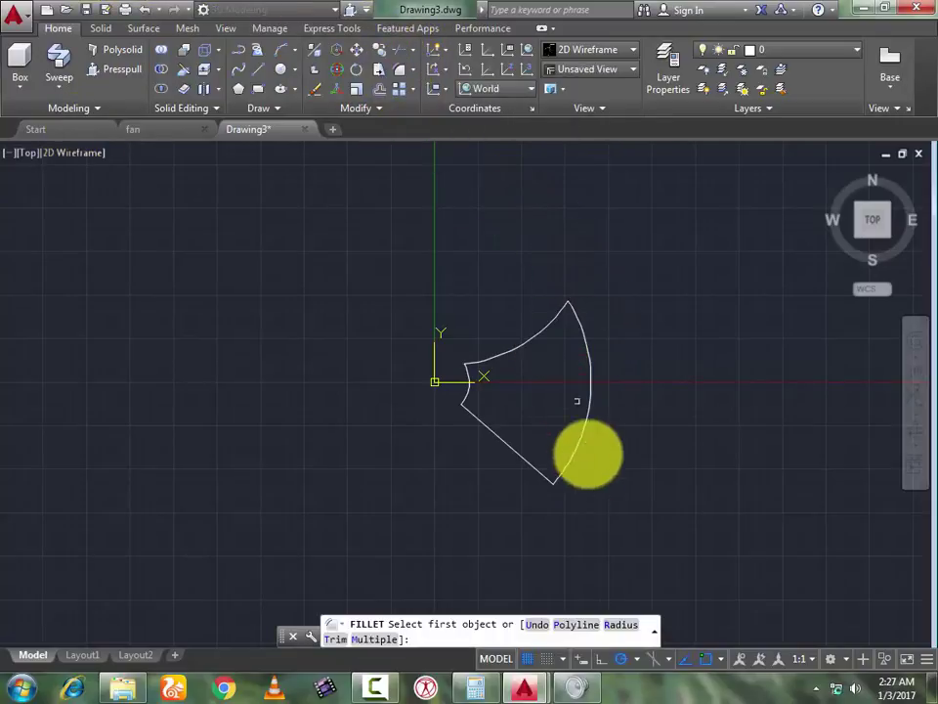
{"action": "left_click", "coordinate": [623, 624]}
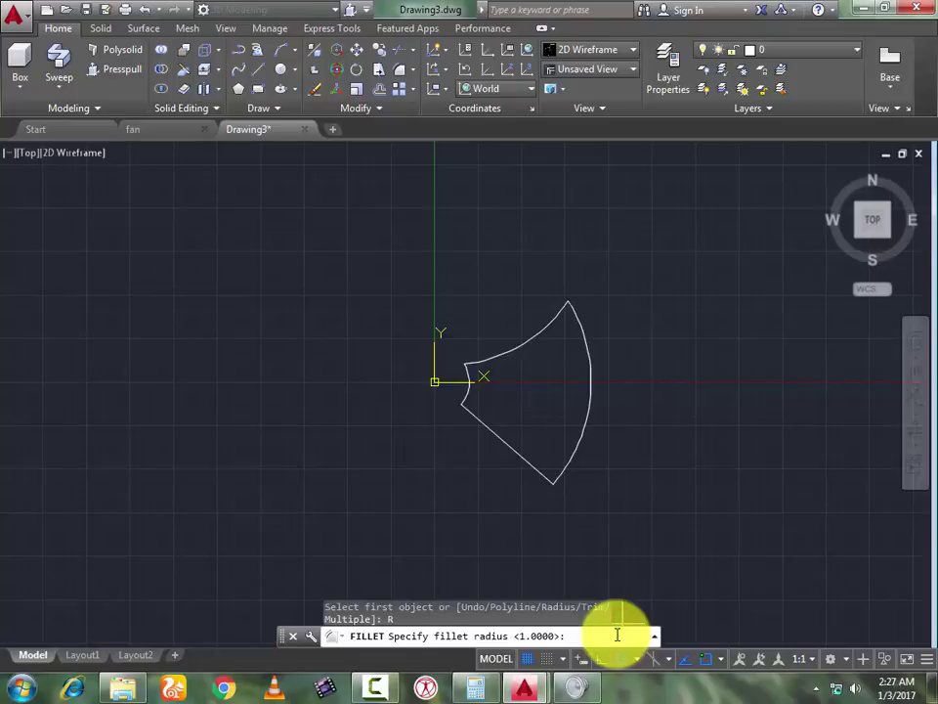
{"action": "type", "text": "1"}
{"action": "key", "text": "Return"}
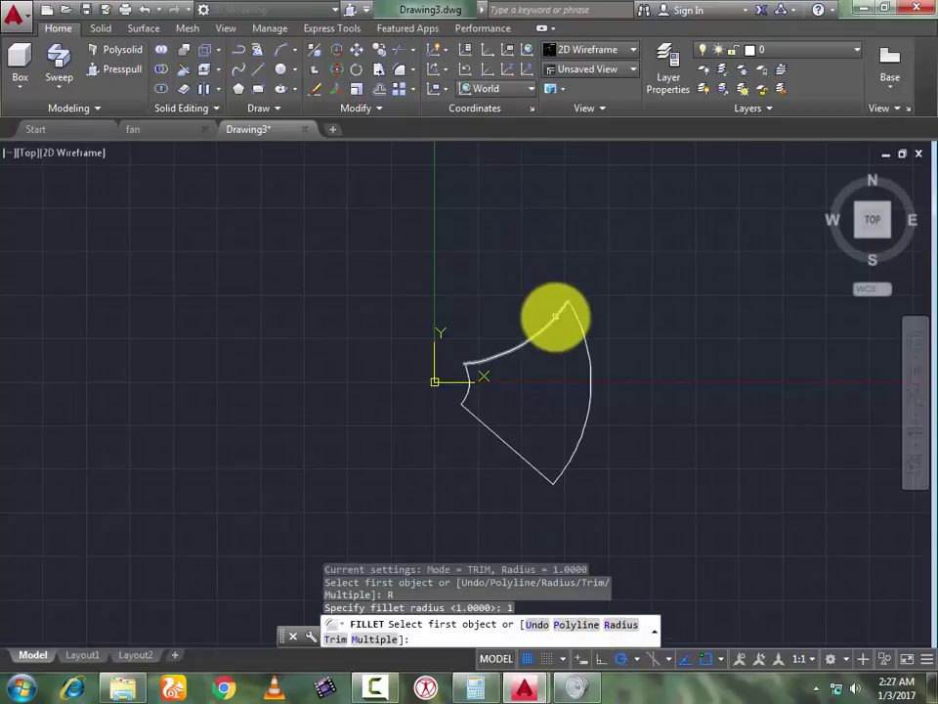
{"action": "left_click", "coordinate": [555, 316]}
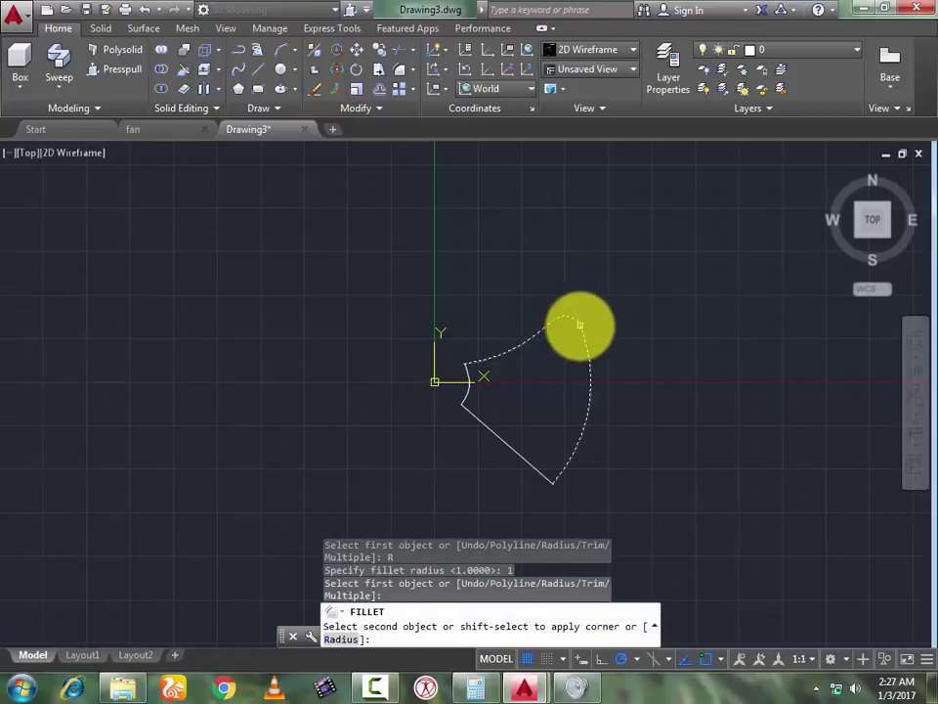
{"action": "left_click", "coordinate": [579, 326]}
{"action": "key", "text": "Return"}
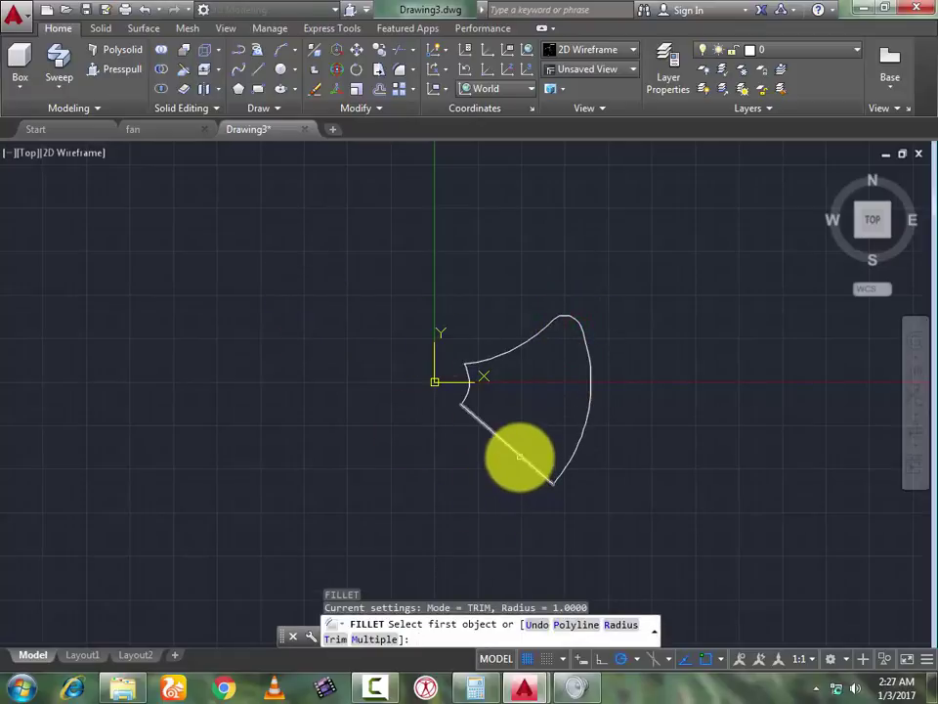
{"action": "left_click", "coordinate": [519, 456]}
{"action": "left_click", "coordinate": [561, 473]}
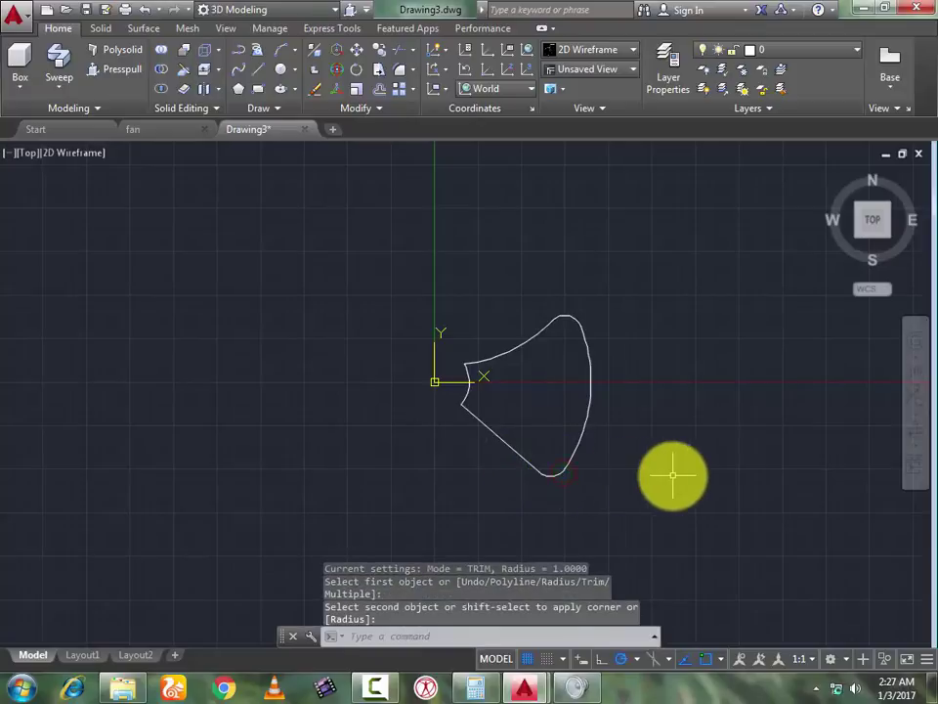
Join all the window-selected outline pieces into one polyline
{"action": "left_click", "coordinate": [394, 252]}
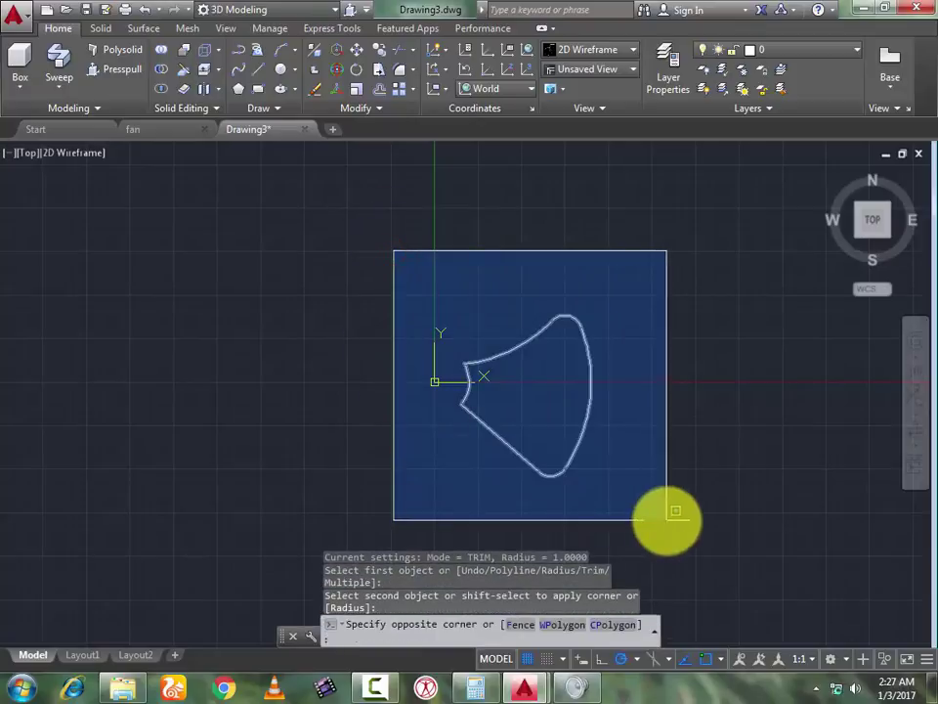
{"action": "left_click", "coordinate": [675, 510]}
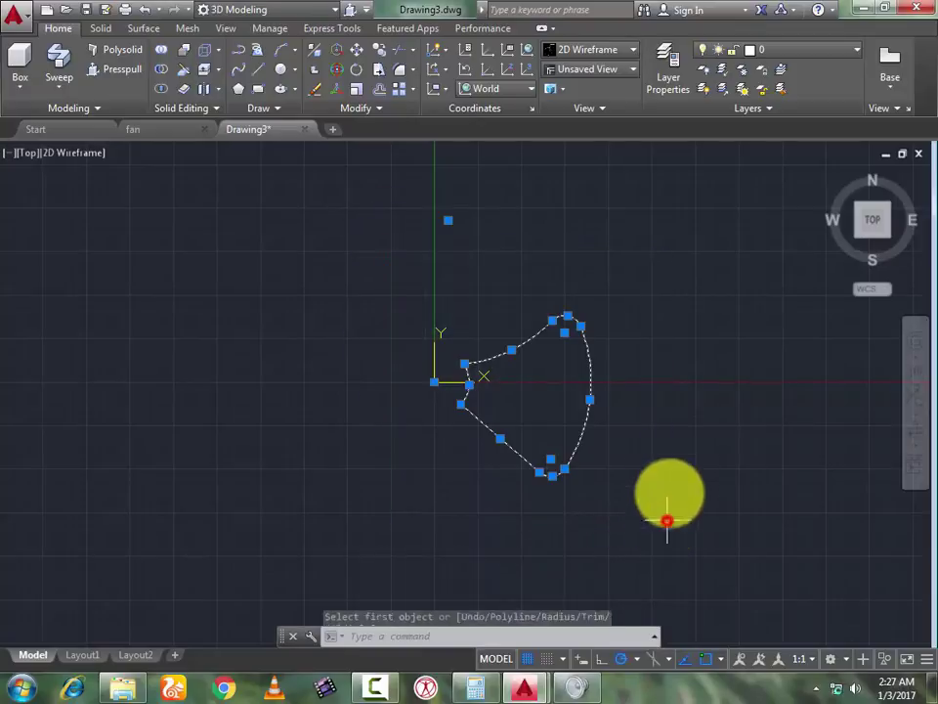
{"action": "left_click", "coordinate": [388, 111]}
{"action": "left_click", "coordinate": [371, 145]}
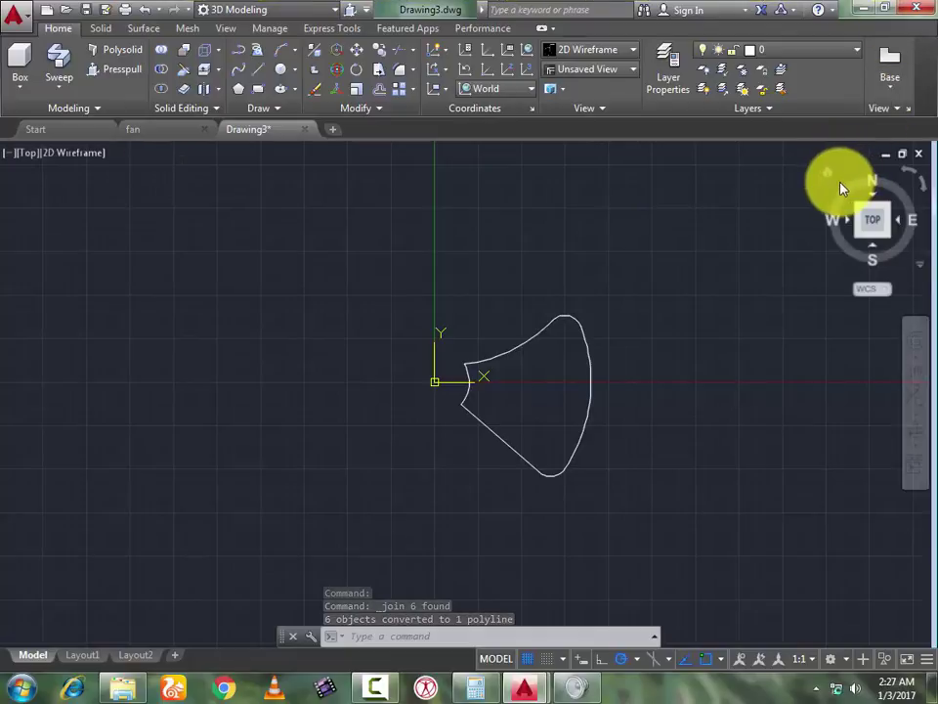
Switch to an isometric view and draw a radius-2 circle at the origin
{"action": "left_click", "coordinate": [824, 174]}
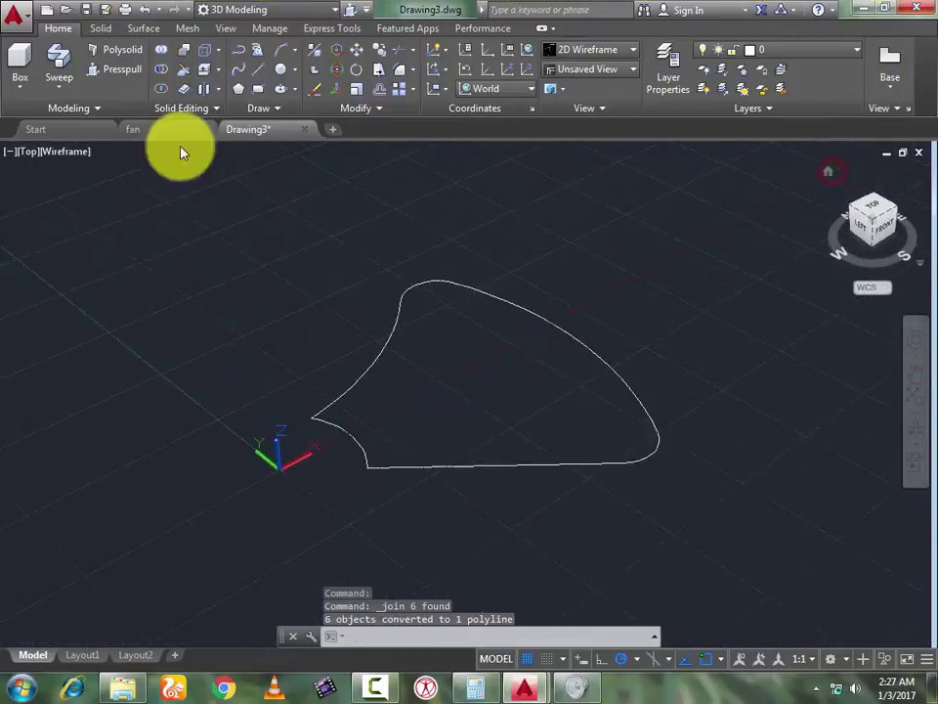
{"action": "left_click", "coordinate": [284, 73]}
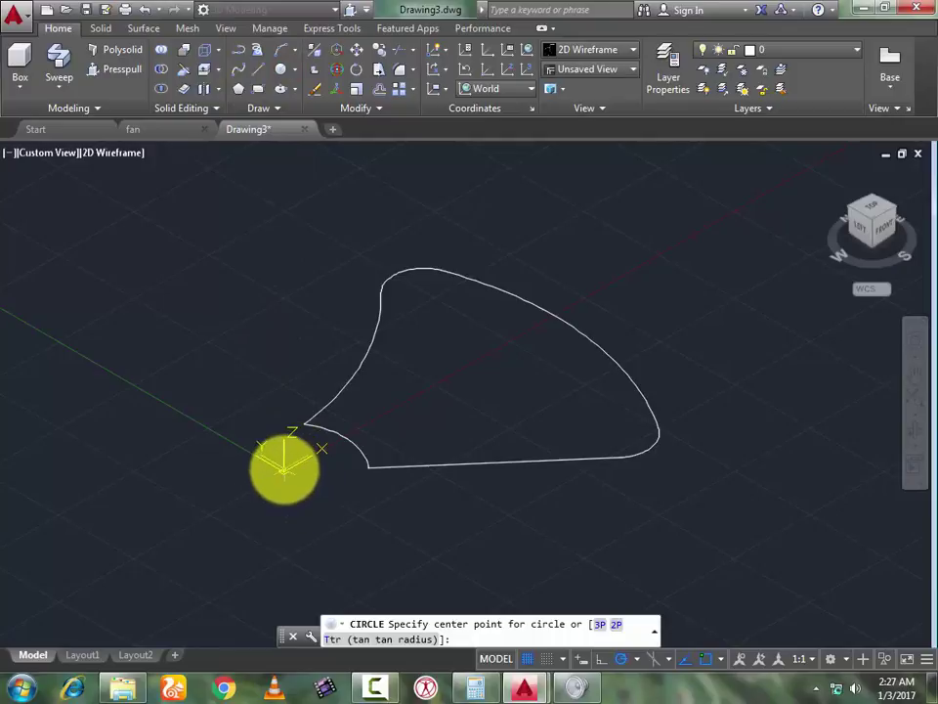
{"action": "left_click", "coordinate": [282, 69]}
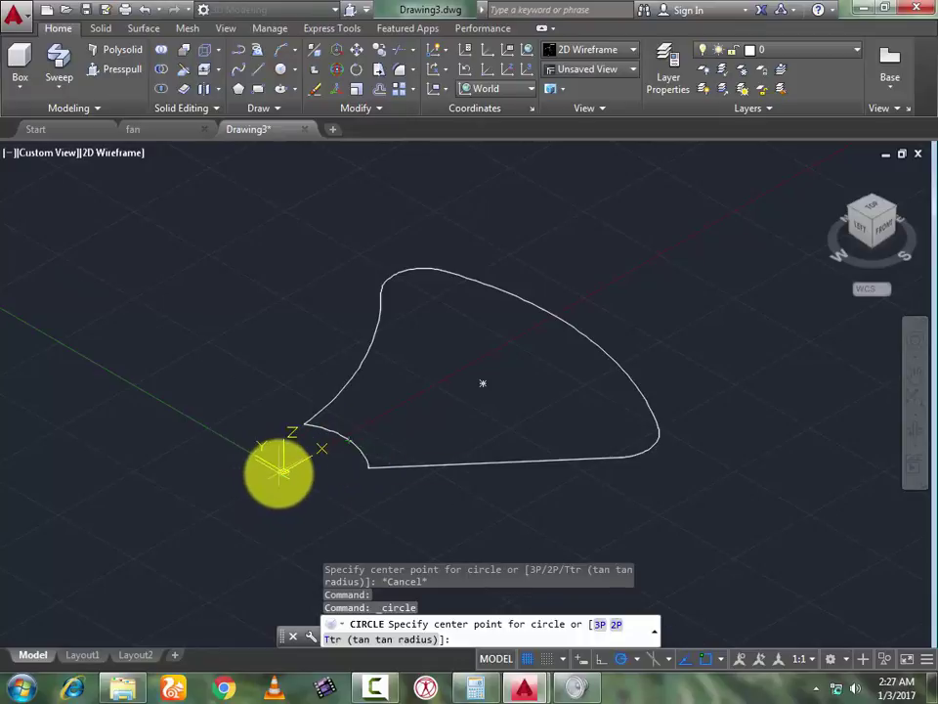
{"action": "left_click", "coordinate": [283, 471]}
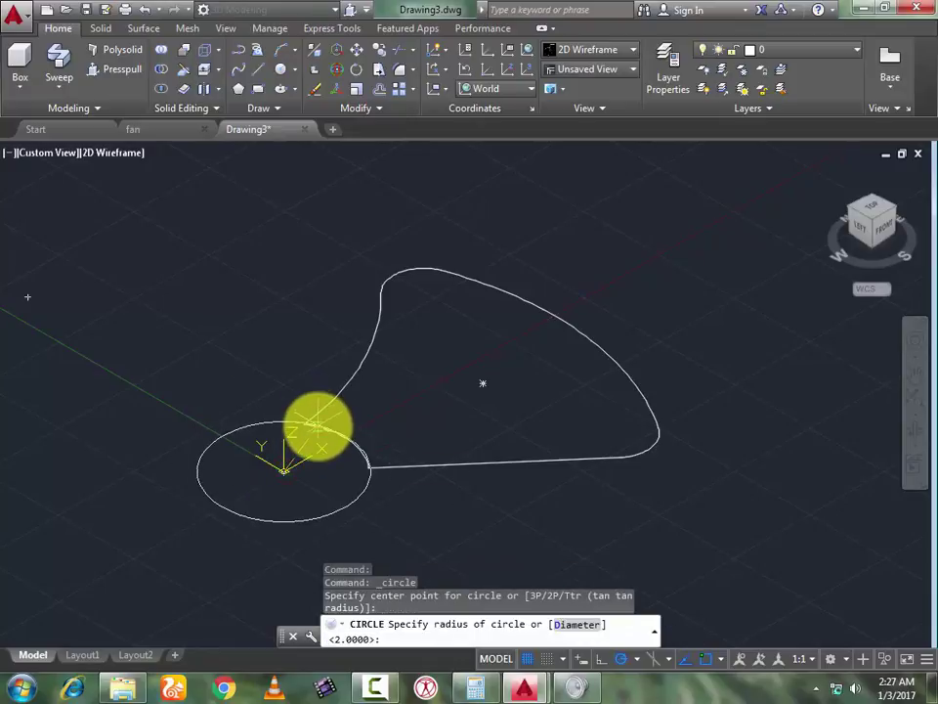
{"action": "type", "text": "2"}
{"action": "key", "text": "Return"}
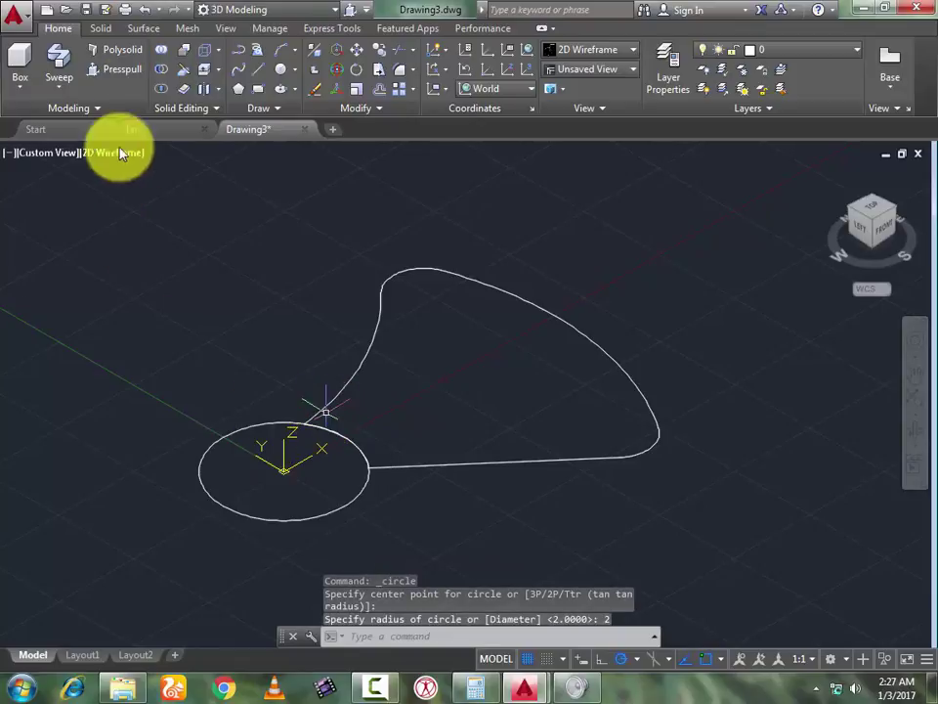
{"action": "left_click", "coordinate": [257, 107]}
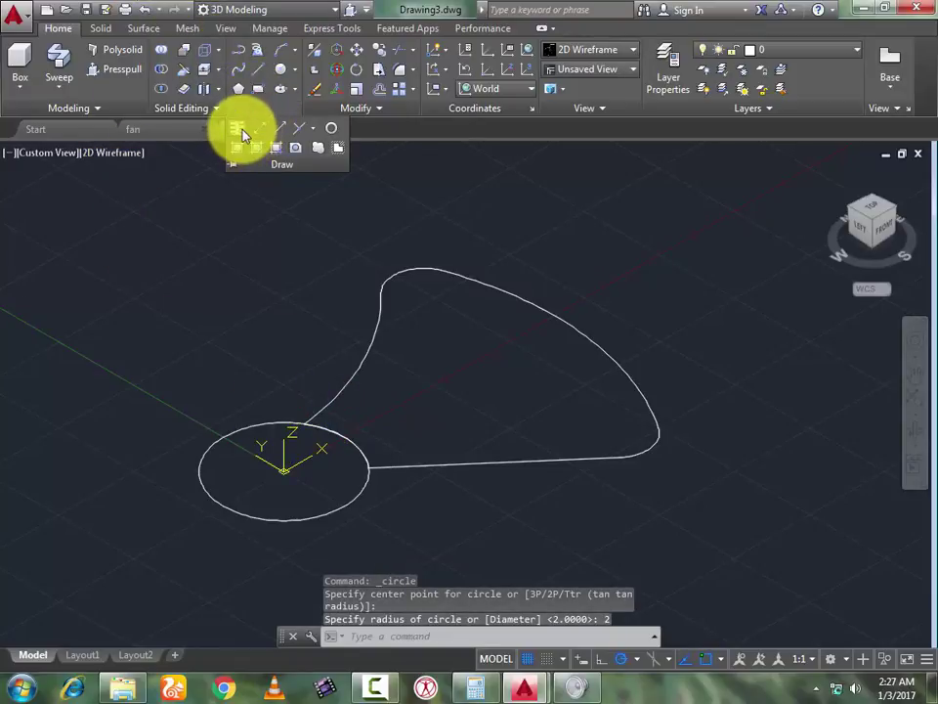
{"action": "left_click", "coordinate": [237, 130]}
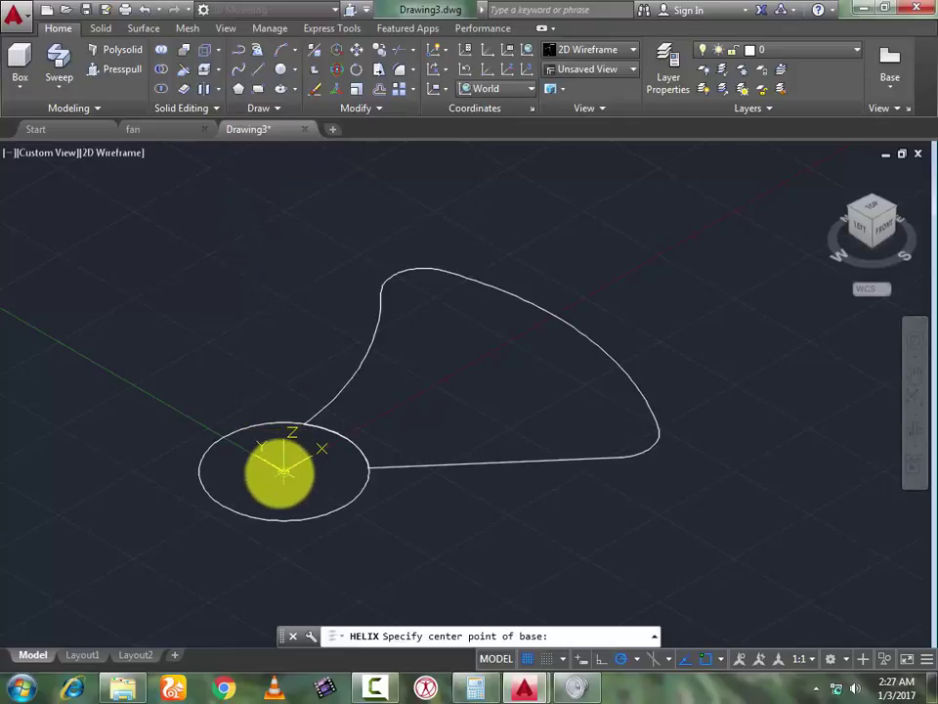
Draw a helix at the circle centre with radius 2, 0.35 turns and height 5
{"action": "left_click", "coordinate": [280, 473]}
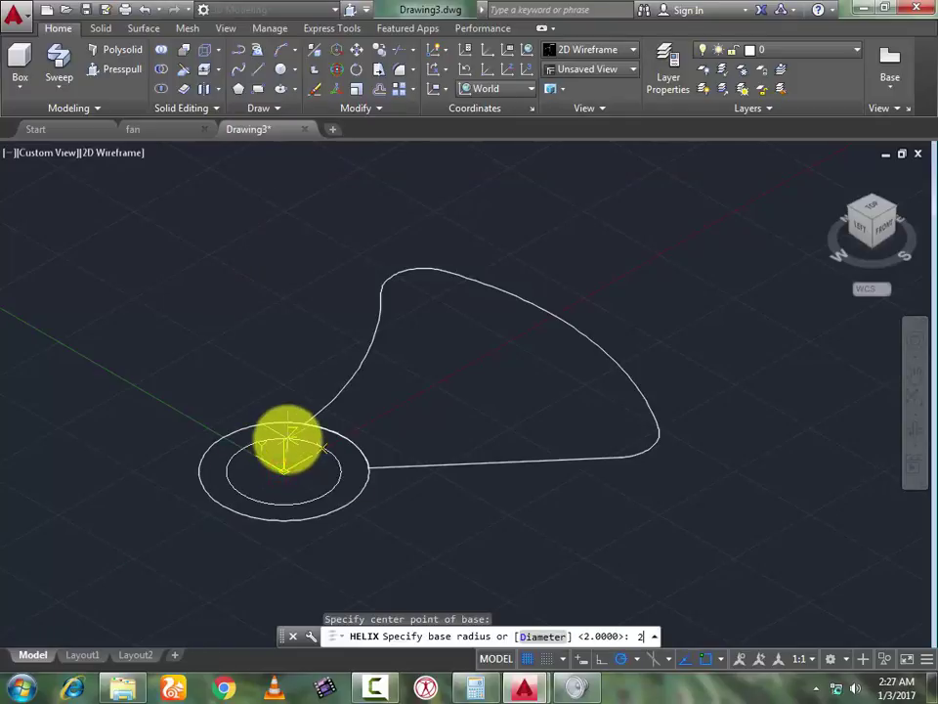
{"action": "key", "text": "Return"}
{"action": "key", "text": "Return"}
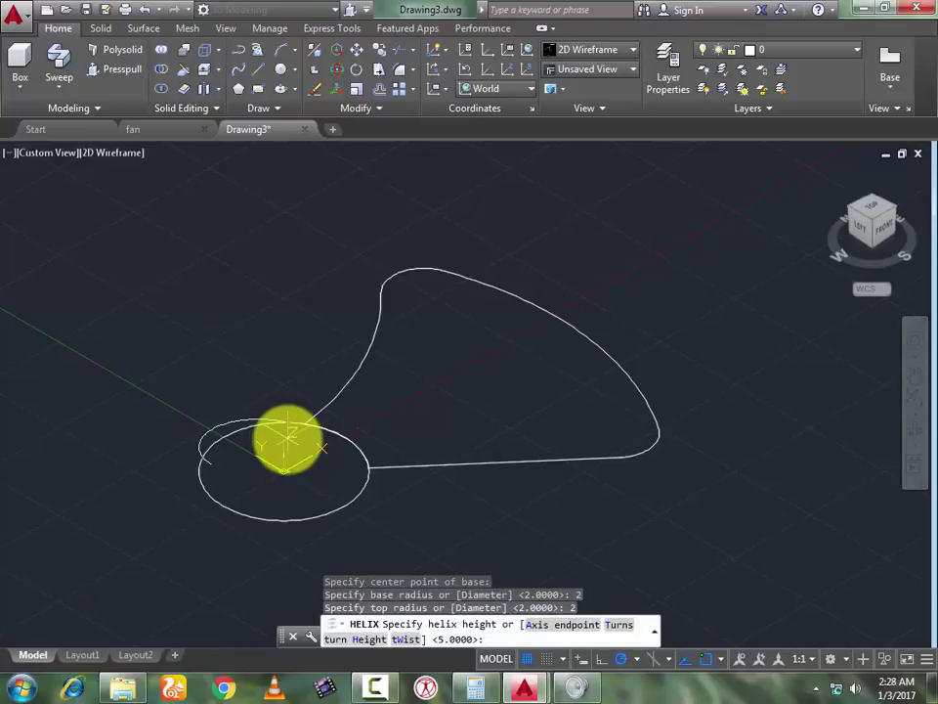
{"action": "key", "text": "Return"}
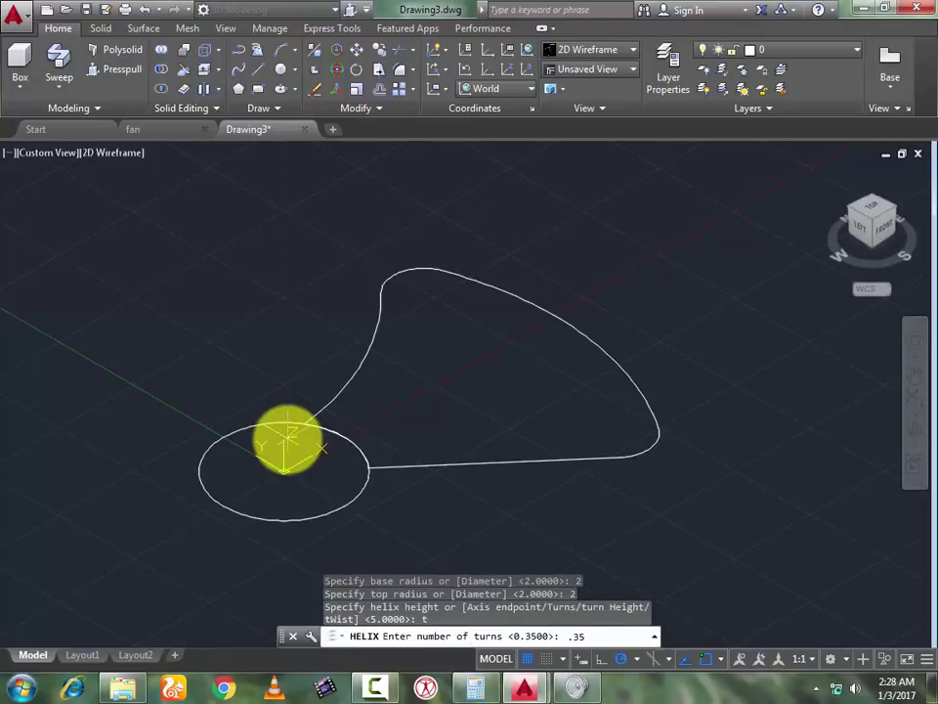
{"action": "key", "text": "Return"}
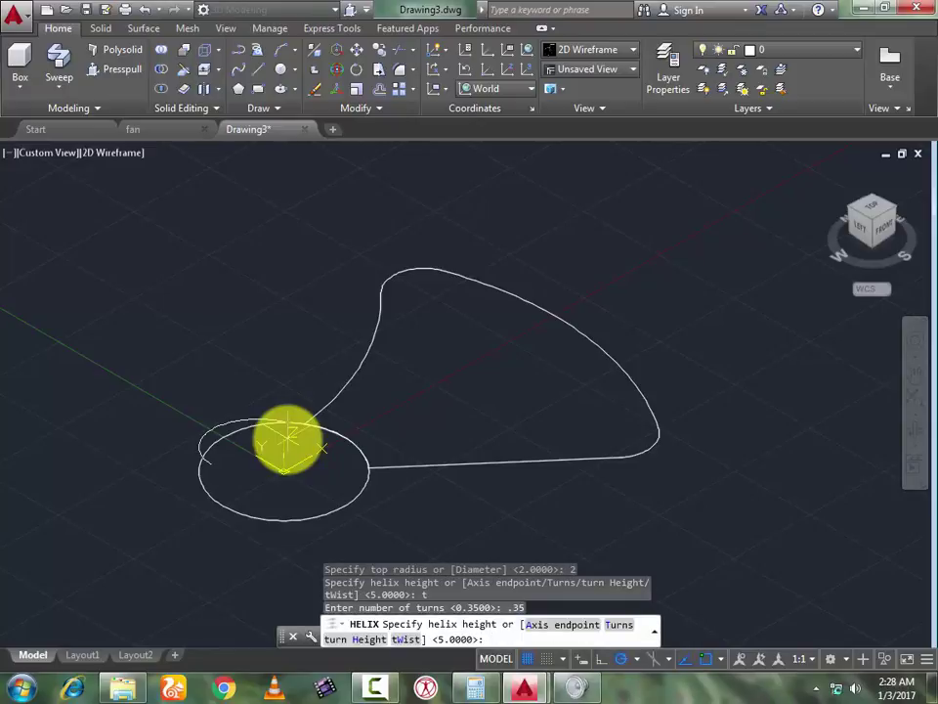
{"action": "type", "text": "5"}
{"action": "key", "text": "Return"}
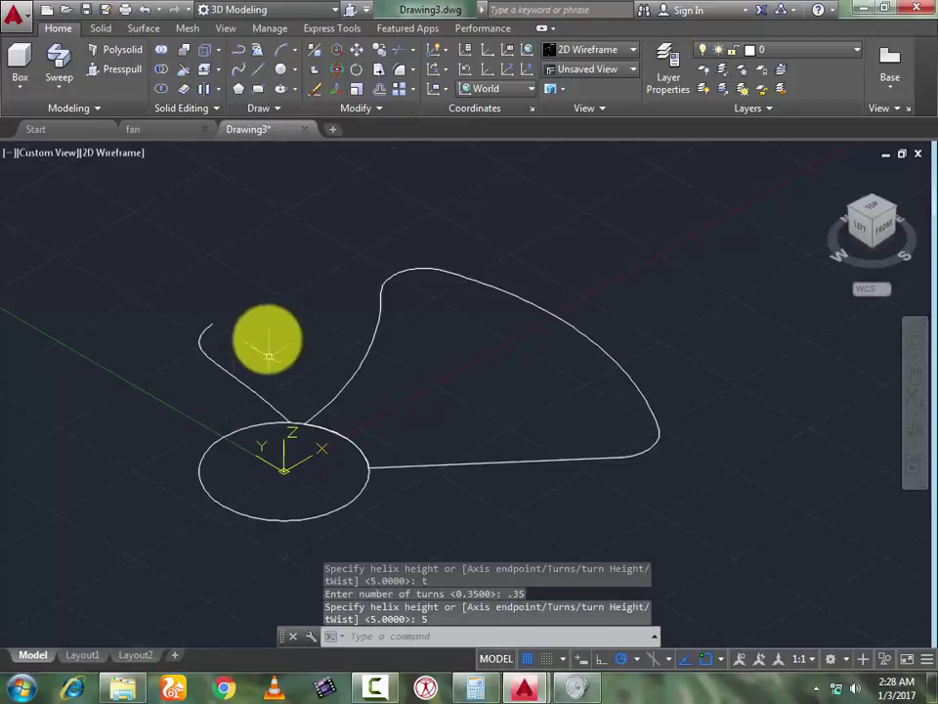
{"action": "left_click", "coordinate": [367, 357]}
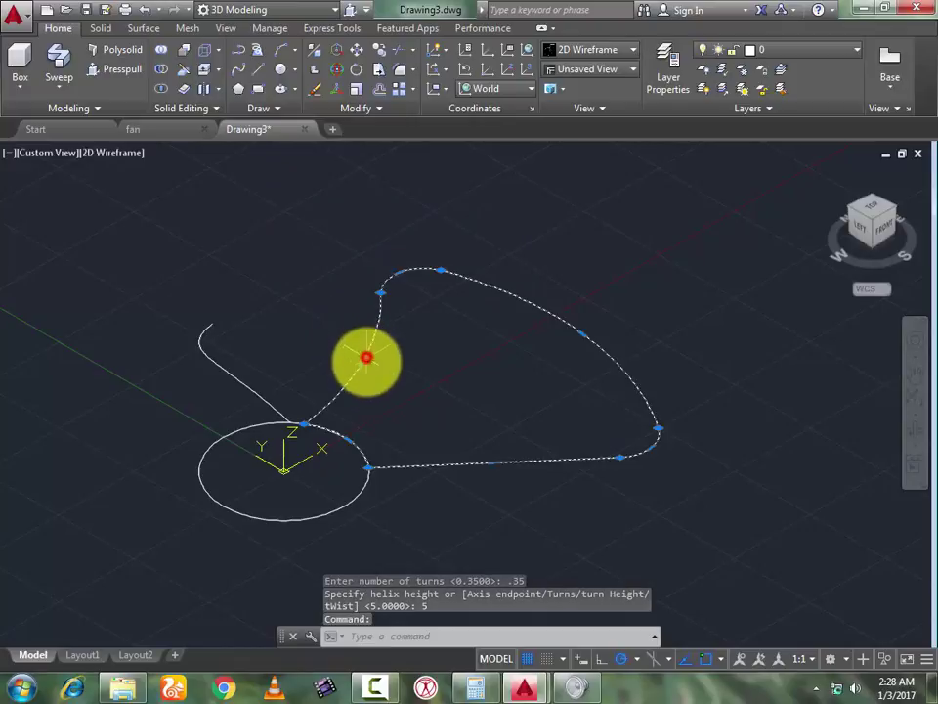
{"action": "left_click", "coordinate": [303, 519]}
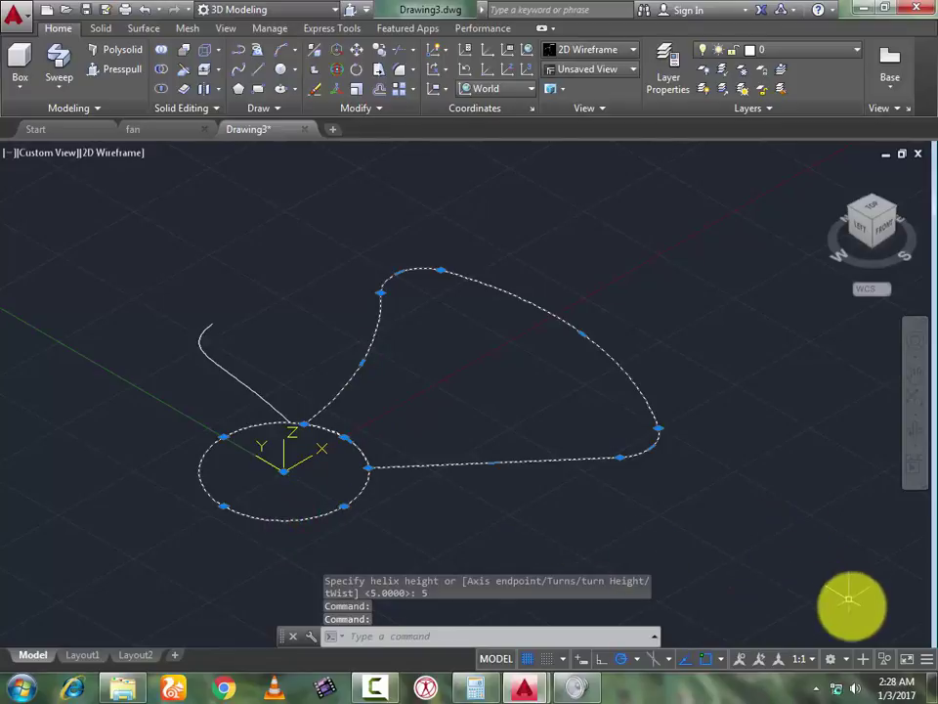
Hide the outline and circle, then draw an 8-unit polyline at 0° from the helix's lower end
{"action": "left_click", "coordinate": [883, 658]}
{"action": "left_click", "coordinate": [881, 648]}
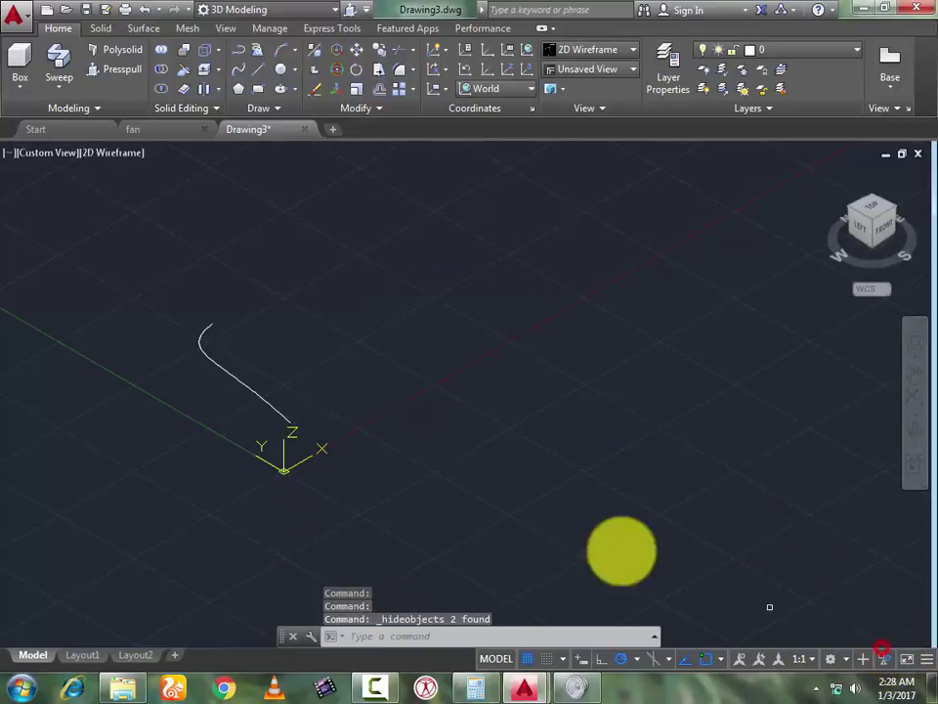
{"action": "left_click", "coordinate": [239, 49]}
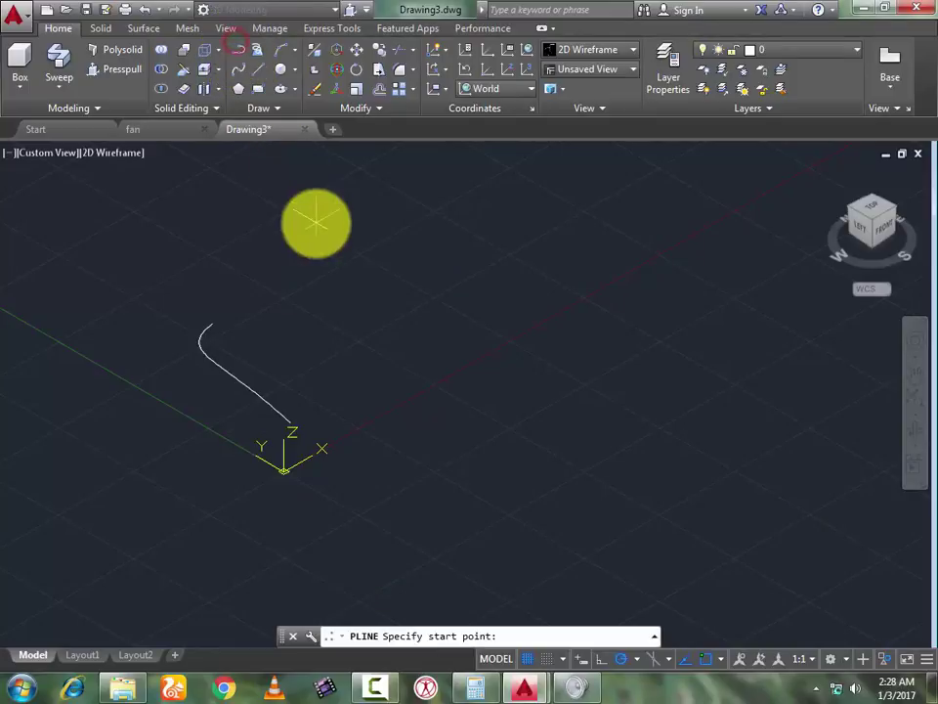
{"action": "scroll", "coordinate": [296, 425], "scroll_direction": "up", "scroll_amount": 2}
{"action": "left_click", "coordinate": [282, 422]}
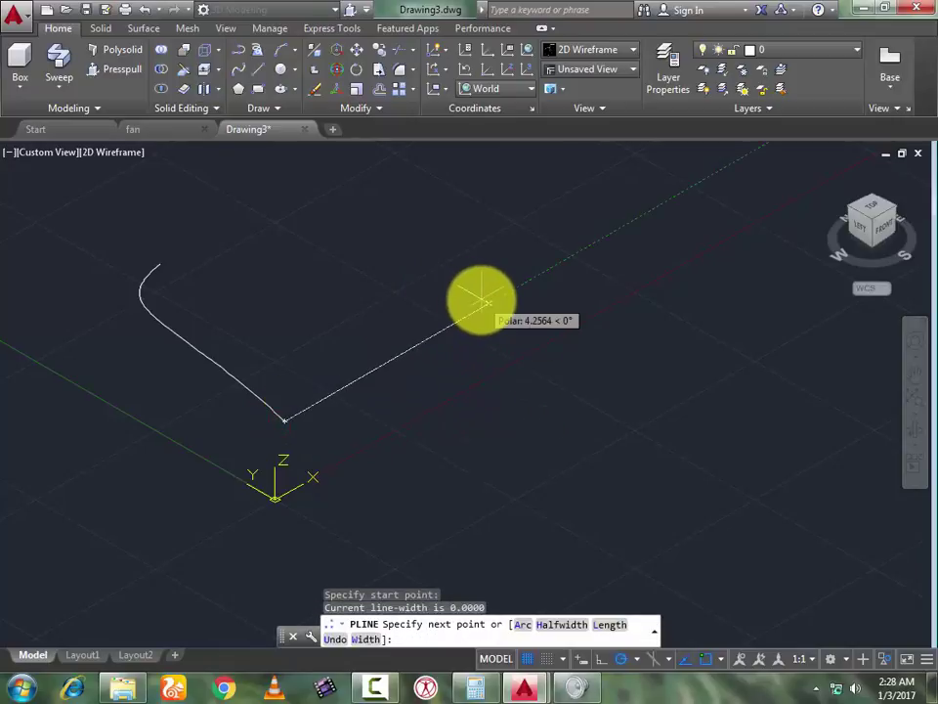
{"action": "key", "text": "Return"}
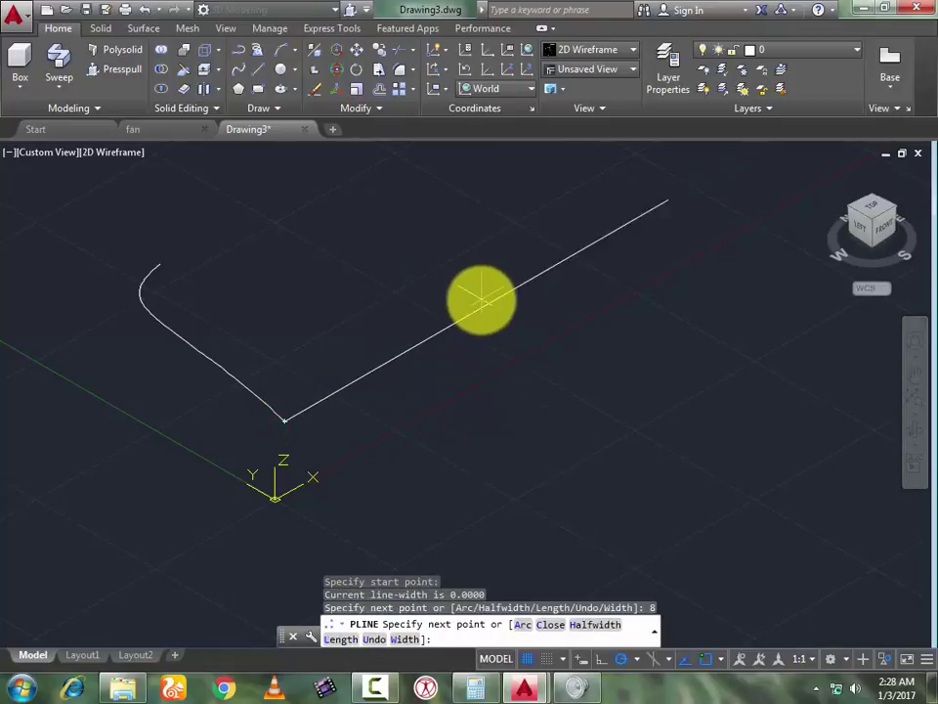
{"action": "key", "text": "Escape"}
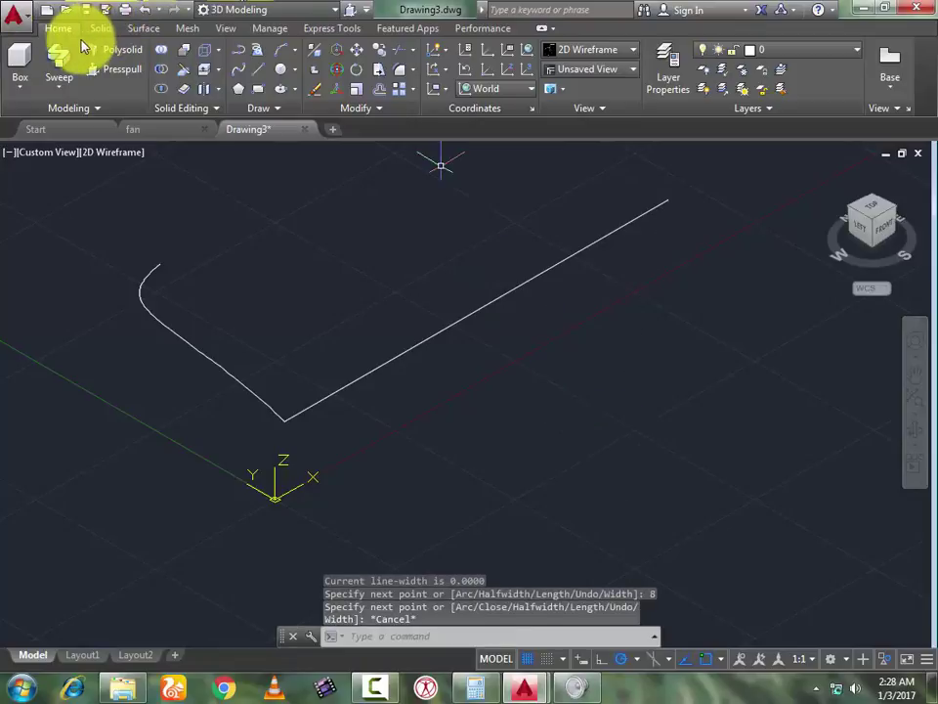
{"action": "left_click", "coordinate": [57, 57]}
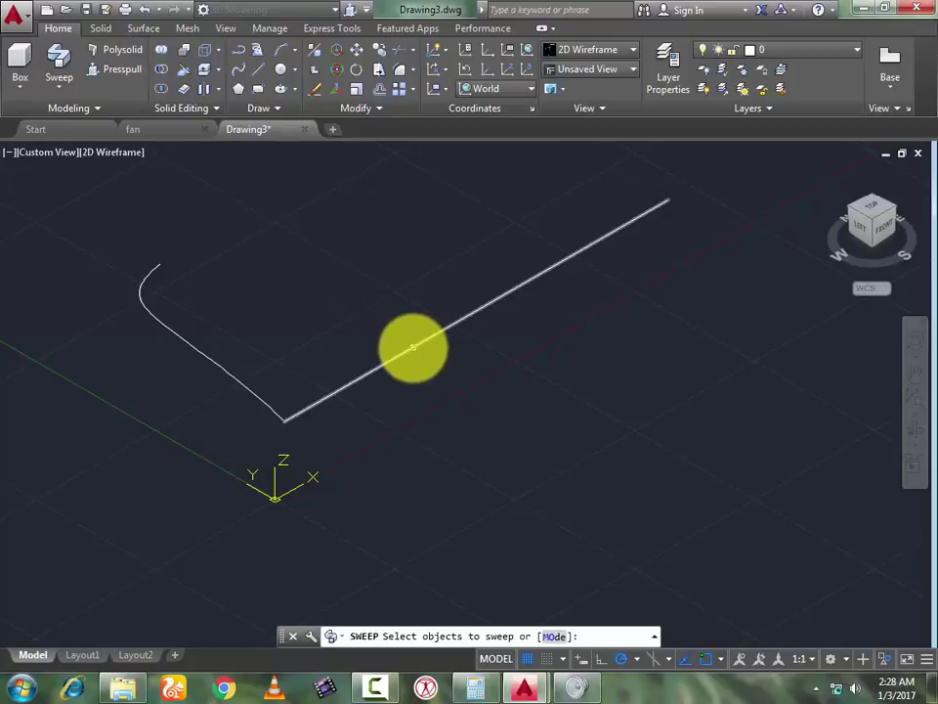
Sweep the 8-unit line along the helix path into a curved fan surface
{"action": "left_click", "coordinate": [412, 345]}
{"action": "key", "text": "Return"}
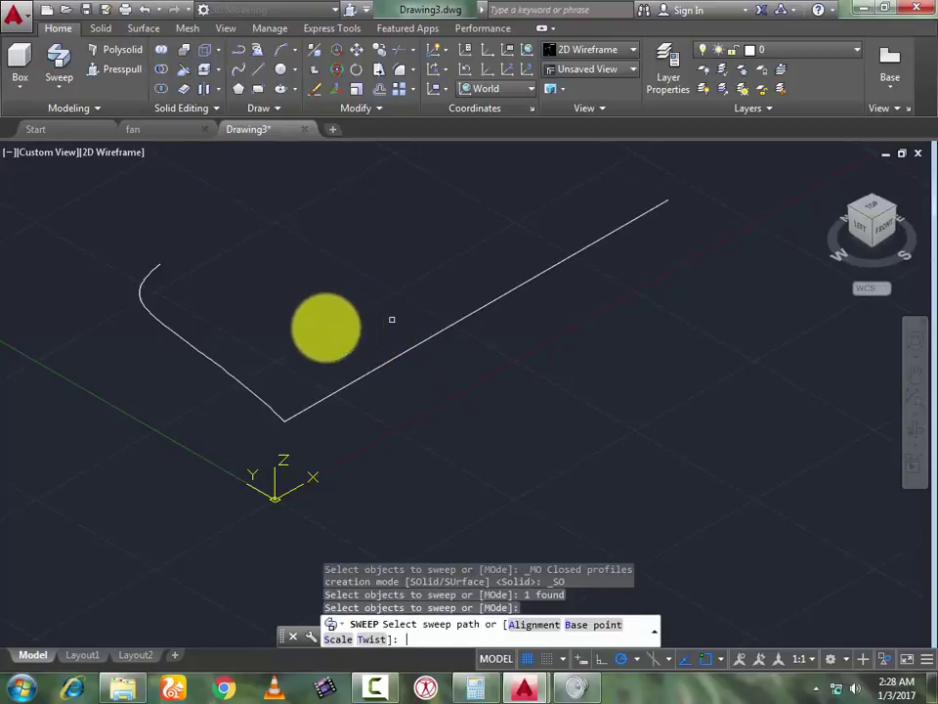
{"action": "left_click", "coordinate": [274, 416]}
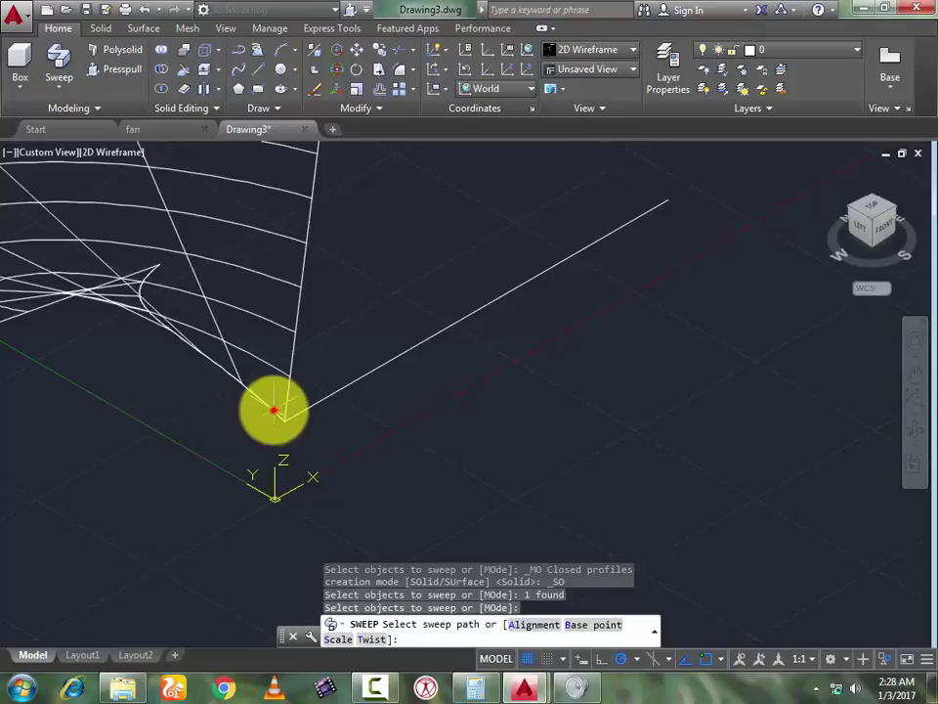
{"action": "scroll", "coordinate": [799, 151], "scroll_direction": "down", "scroll_amount": 5}
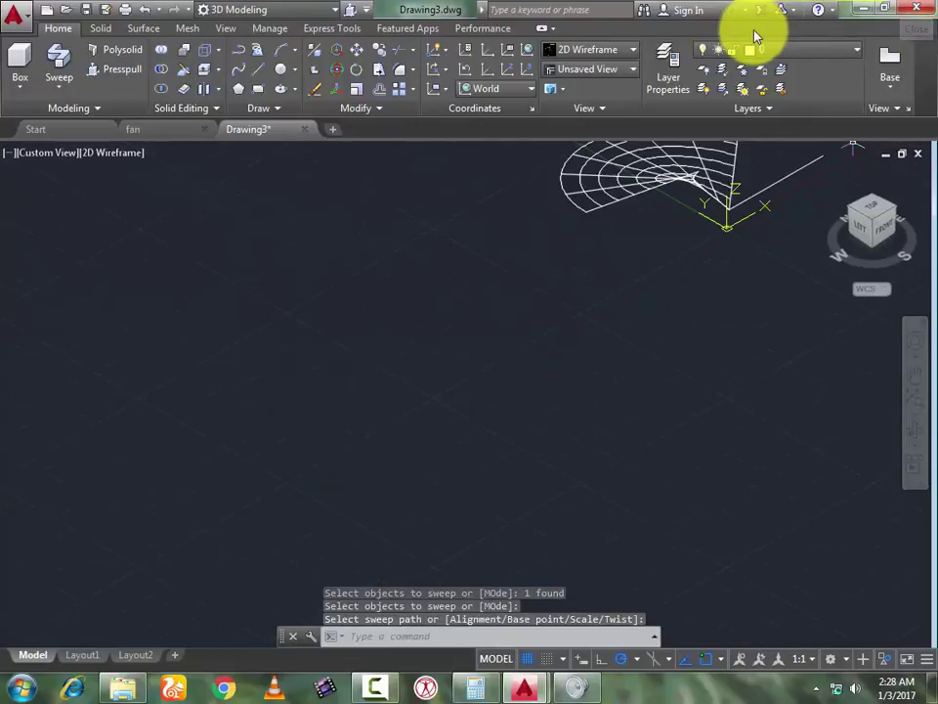
{"action": "scroll", "coordinate": [703, 168], "scroll_direction": "up", "scroll_amount": 3}
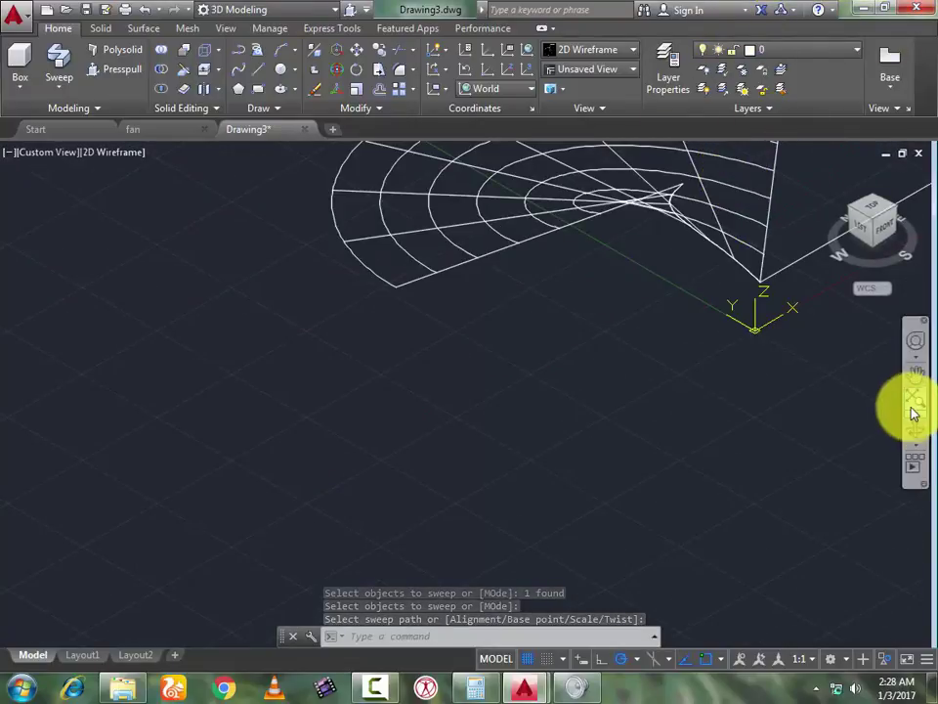
{"action": "left_click", "coordinate": [914, 398]}
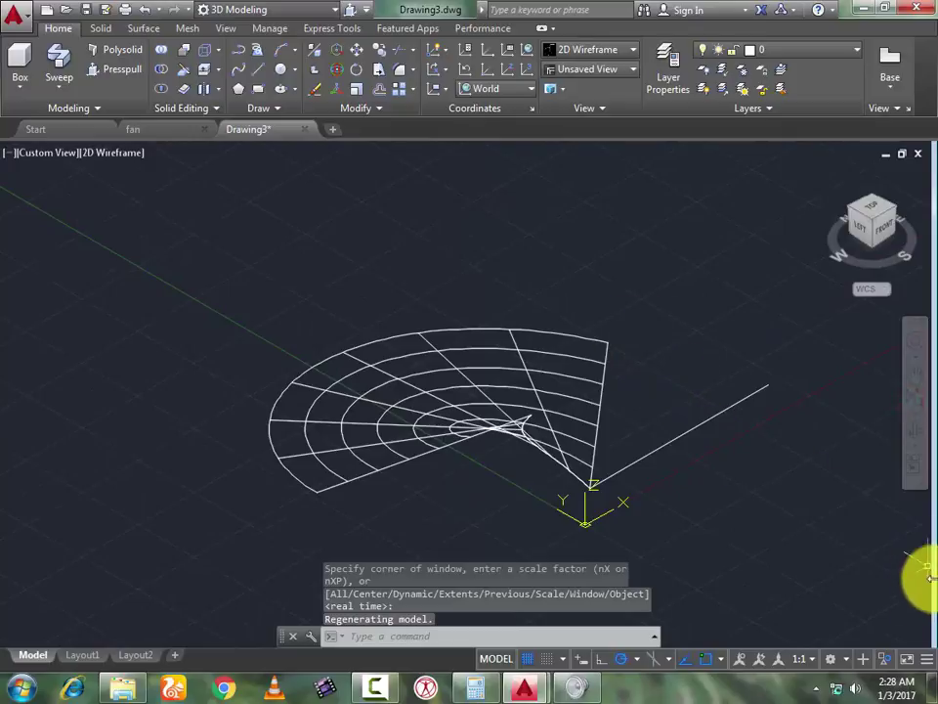
End object isolation to show the outline and circle again, viewed from the top
{"action": "left_click", "coordinate": [884, 658]}
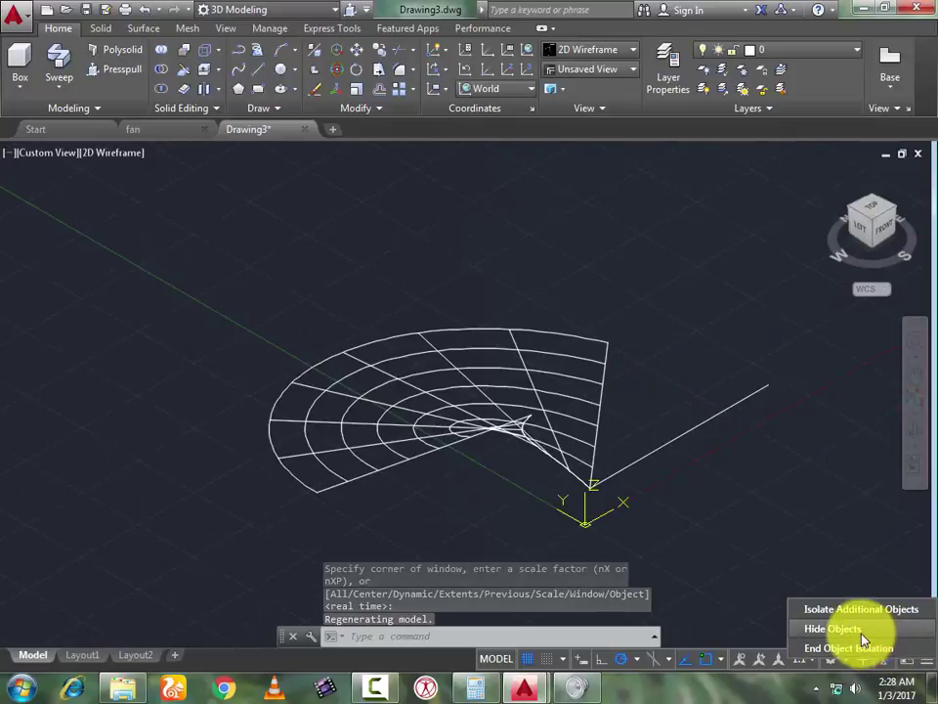
{"action": "left_click", "coordinate": [864, 647]}
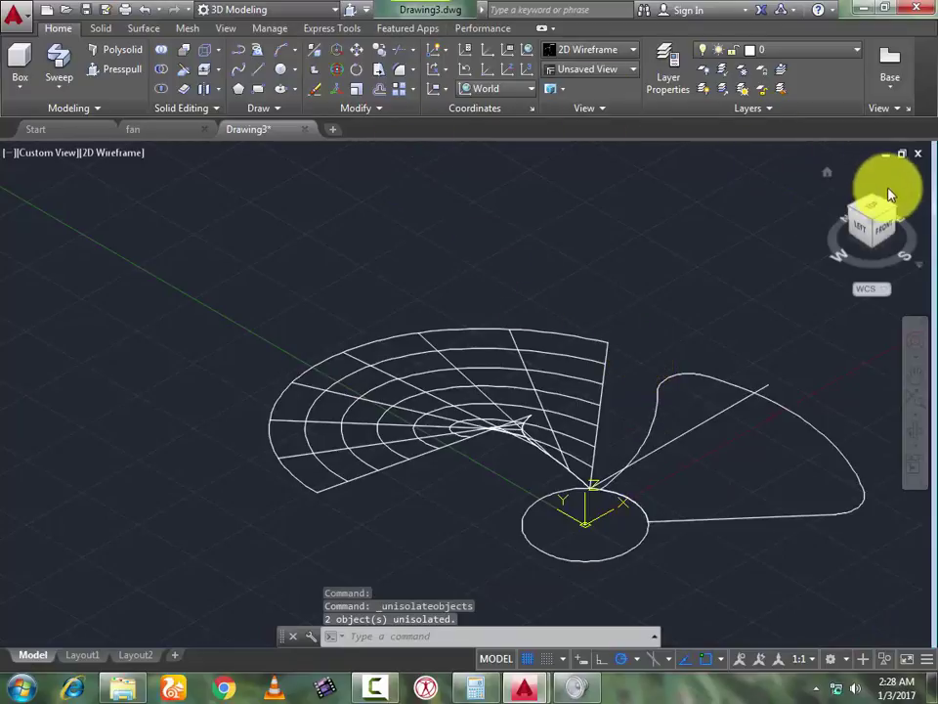
{"action": "left_click", "coordinate": [867, 208]}
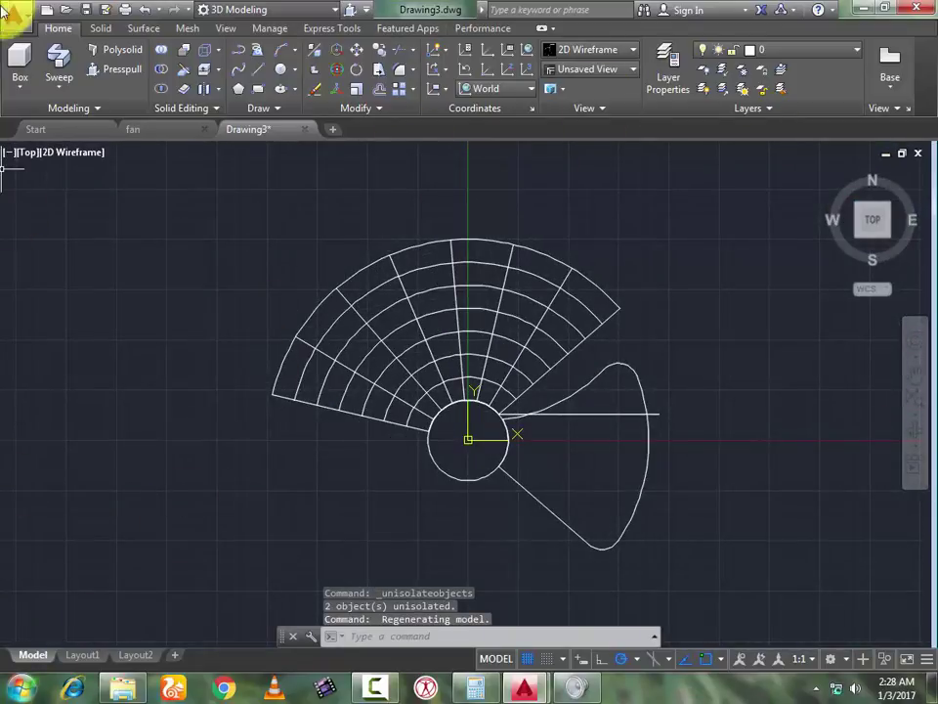
Rotate the fan surface about the origin onto the right-side blade outline, then view it obliquely
{"action": "left_click", "coordinate": [358, 66]}
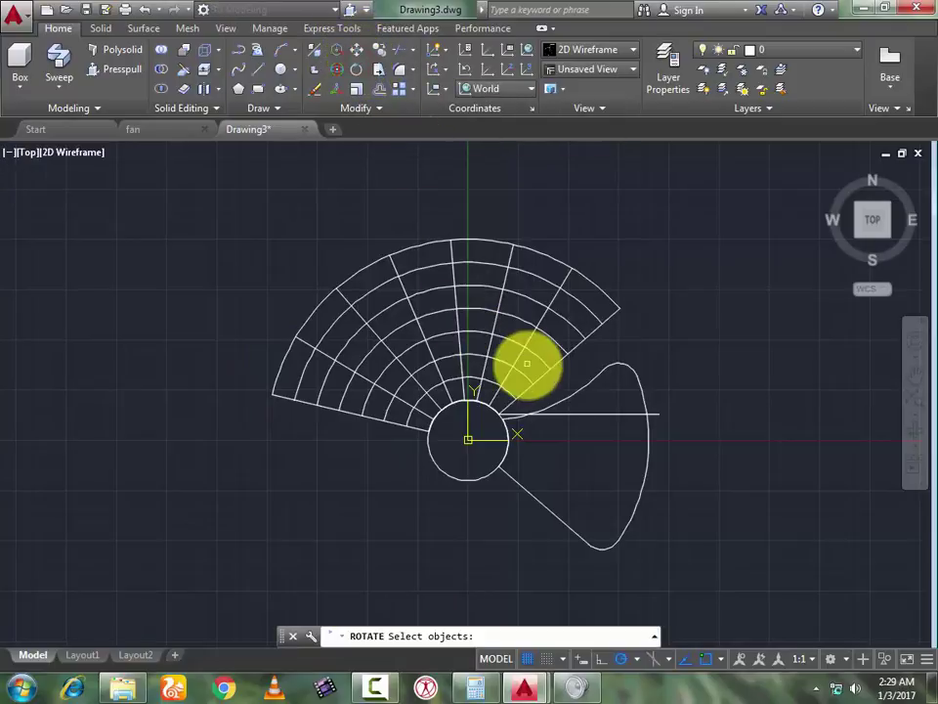
{"action": "left_click", "coordinate": [512, 339]}
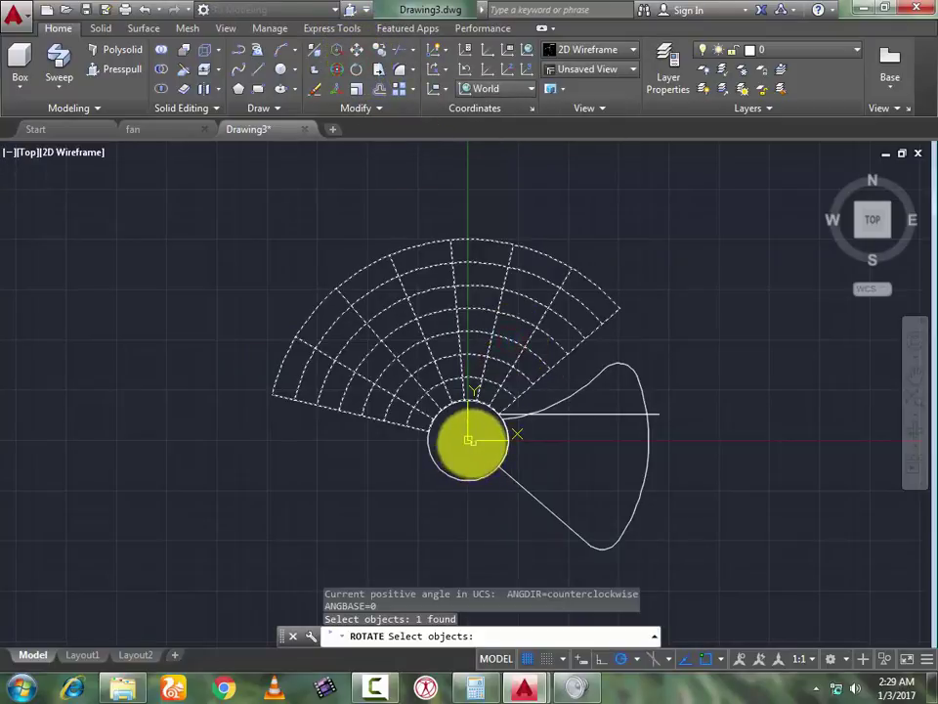
{"action": "key", "text": "Return"}
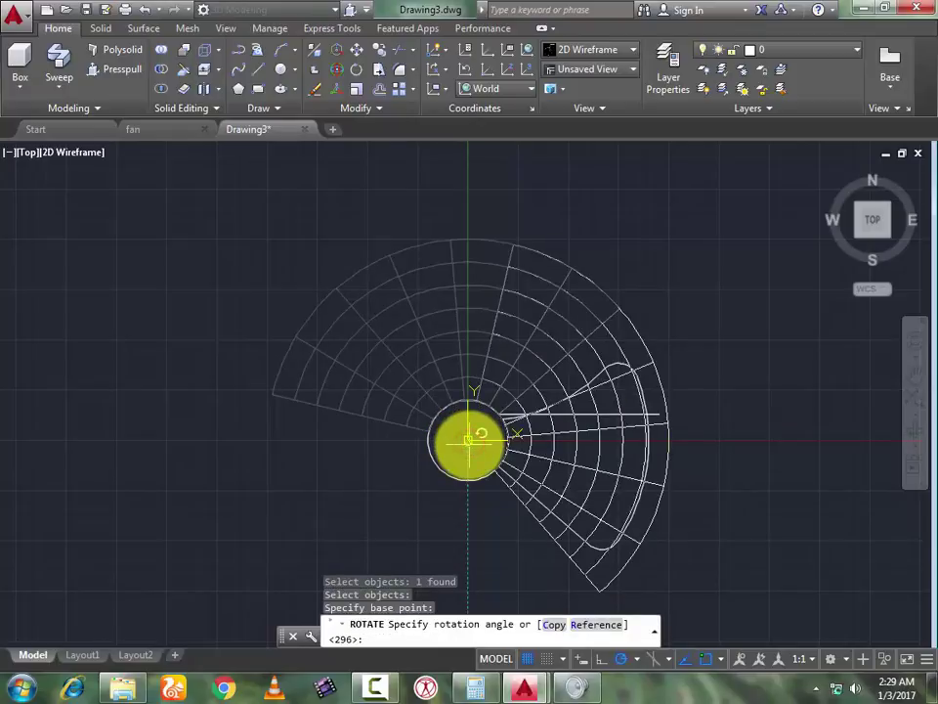
{"action": "left_click", "coordinate": [449, 593]}
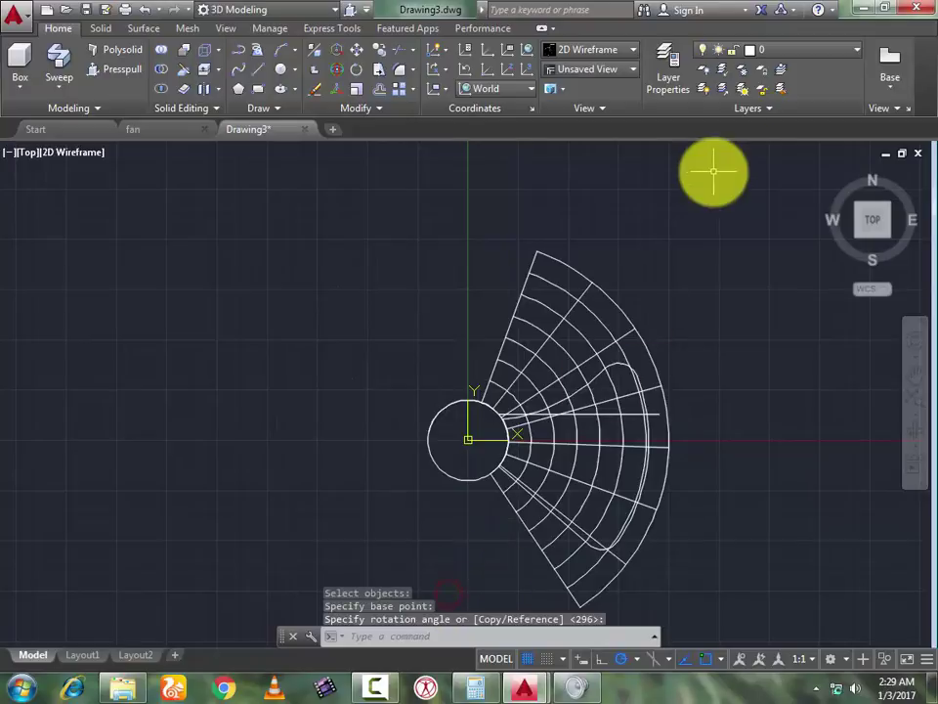
{"action": "left_click", "coordinate": [826, 181]}
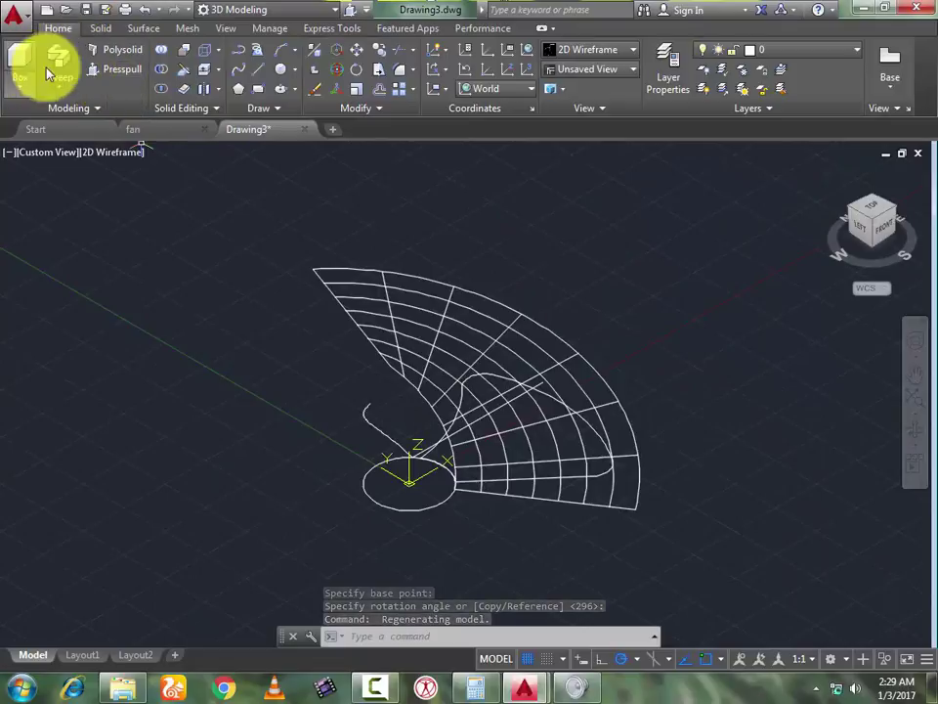
Orbit the model to a near-front side view, leaving the started extrusion
{"action": "left_click", "coordinate": [70, 93]}
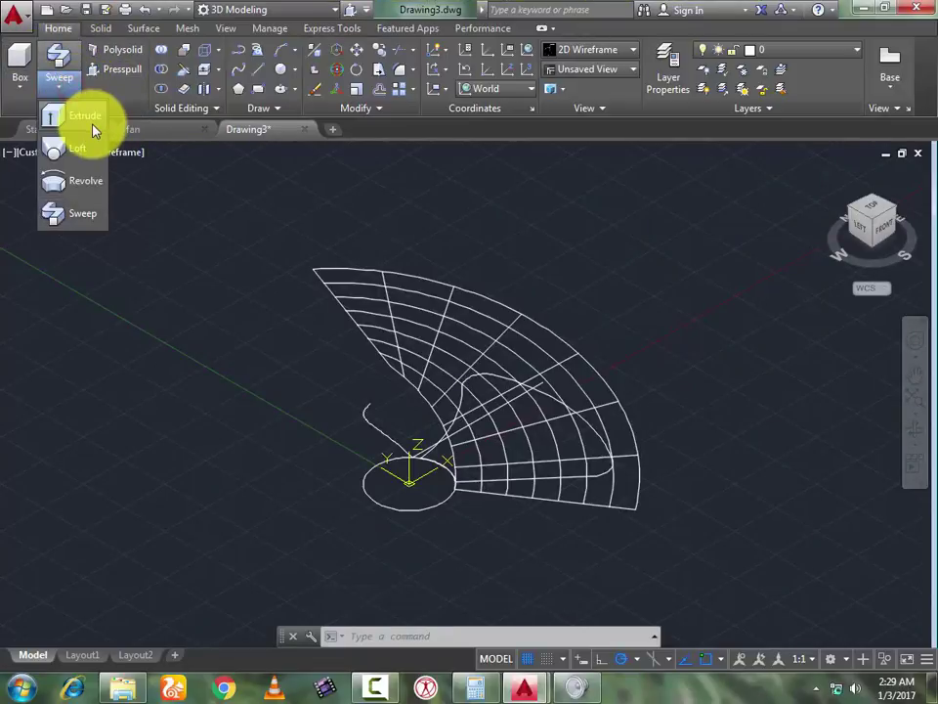
{"action": "left_click", "coordinate": [88, 121]}
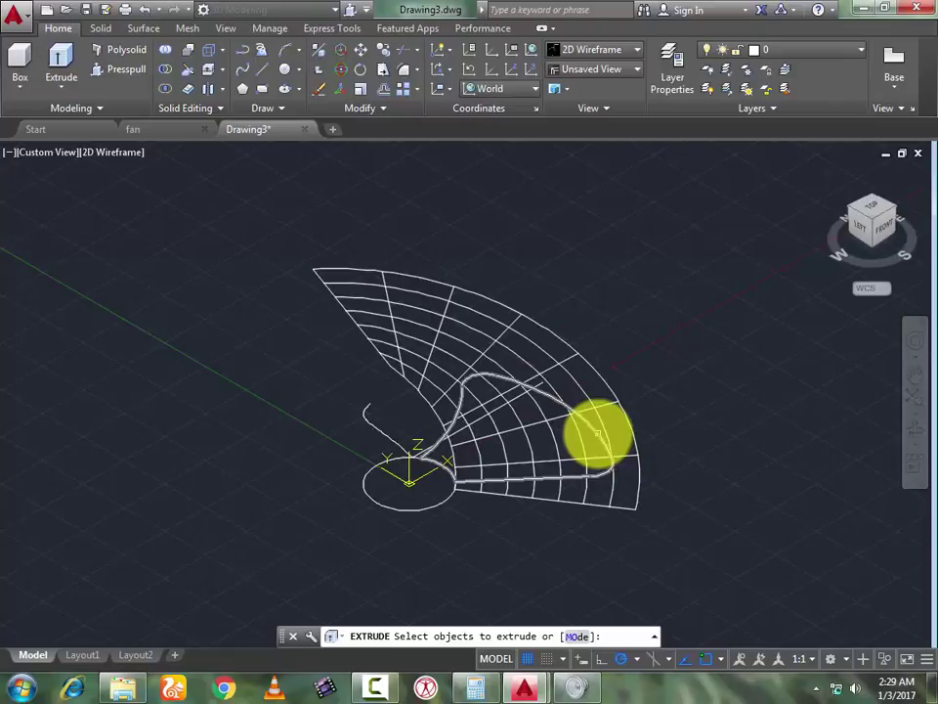
{"action": "left_click", "coordinate": [917, 421]}
{"action": "left_click_drag", "start_coordinate": [815, 455], "coordinate": [646, 352]}
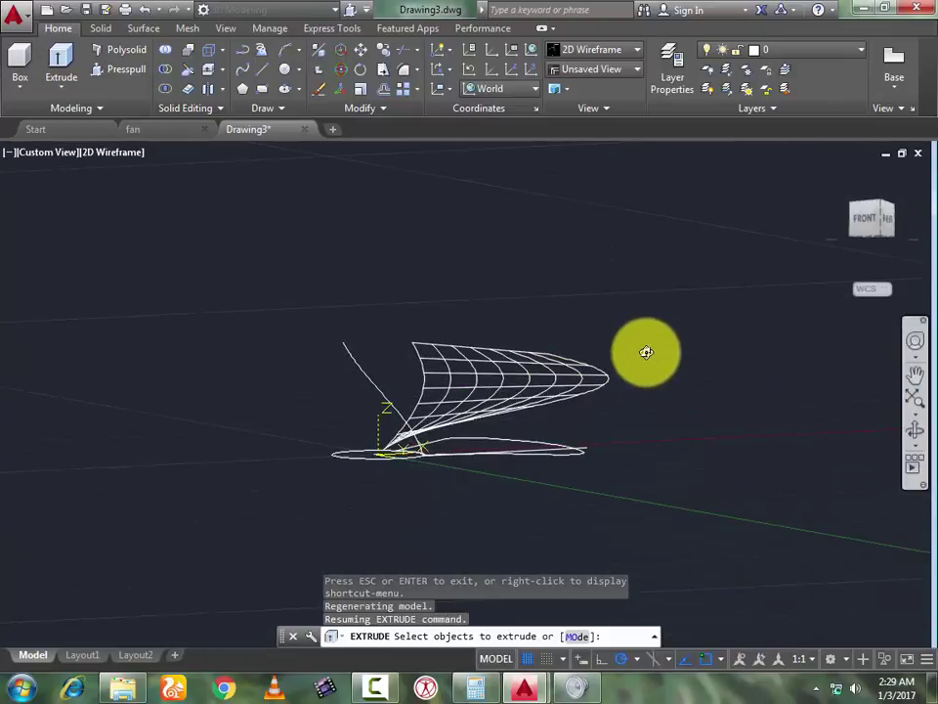
{"action": "key", "text": "Return"}
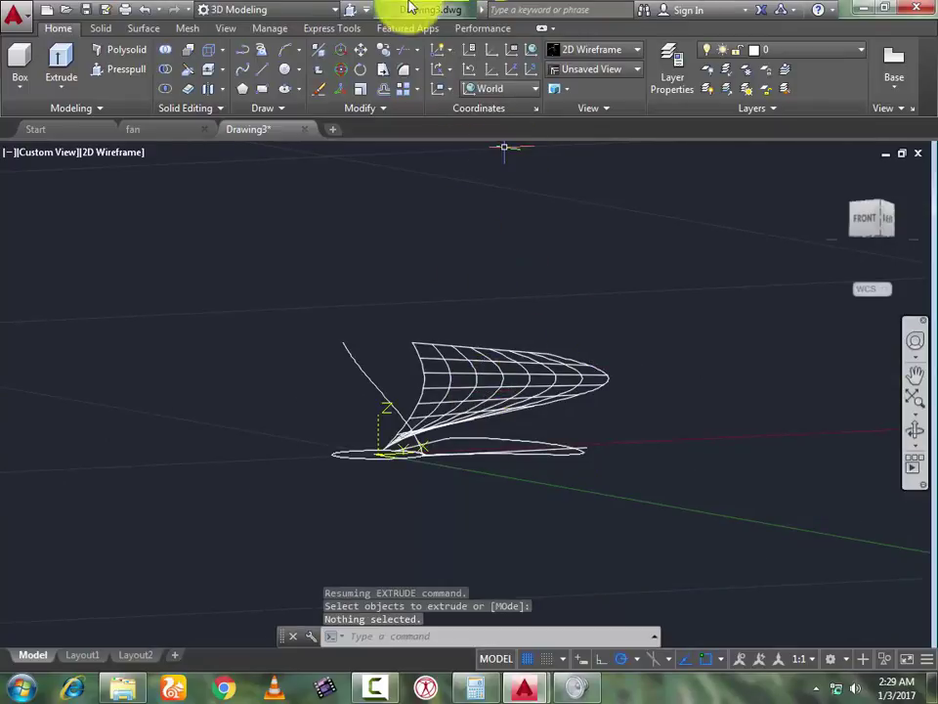
Thicken the curved fan surface by 0.5 units into a solid
{"action": "left_click", "coordinate": [183, 92]}
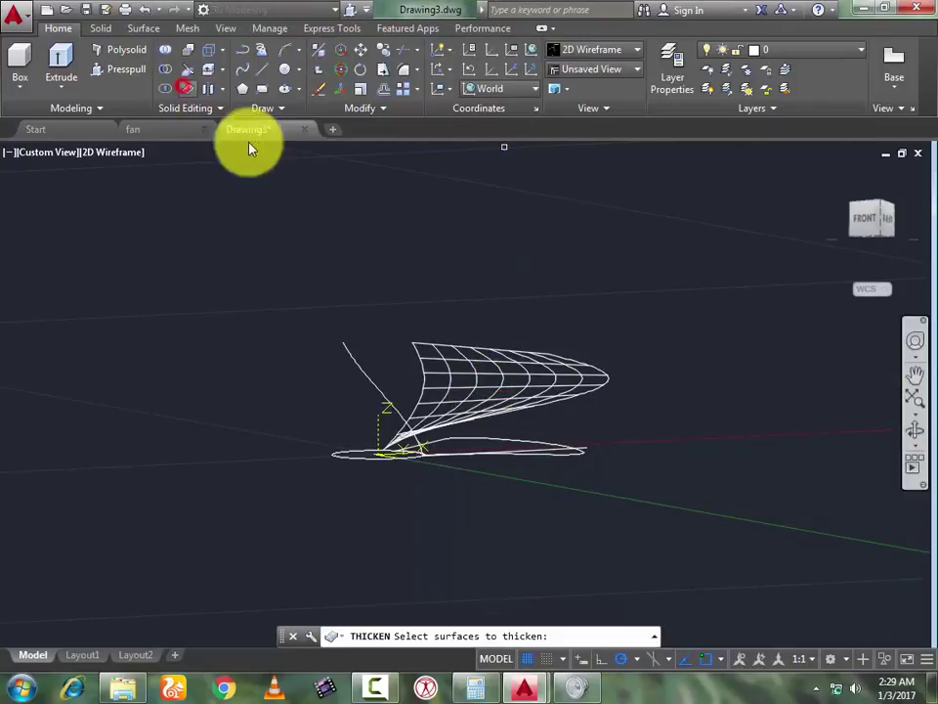
{"action": "left_click", "coordinate": [530, 399]}
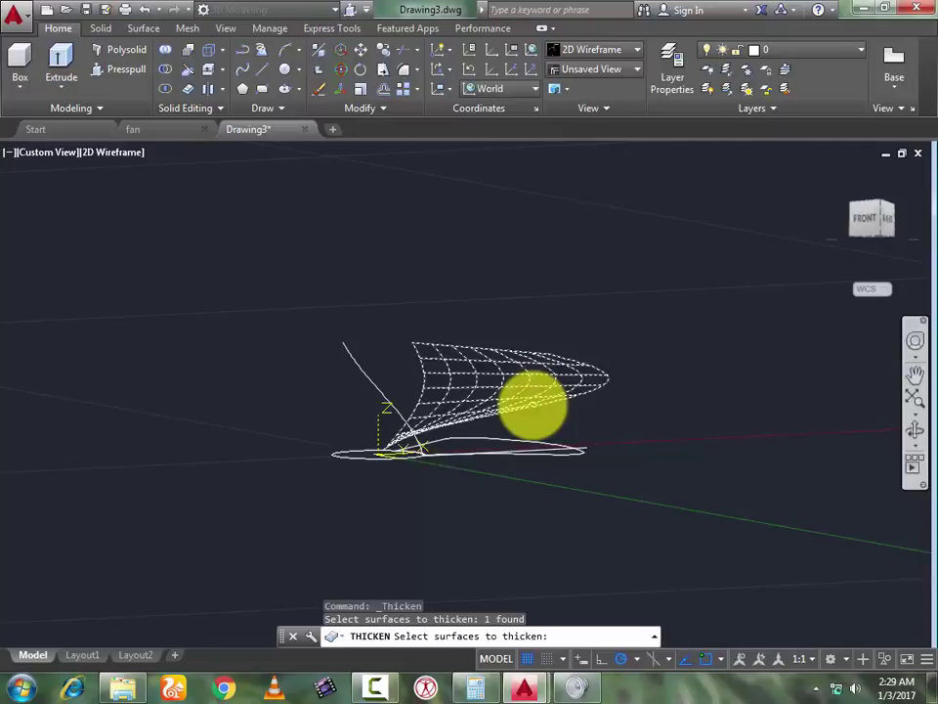
{"action": "key", "text": "Return"}
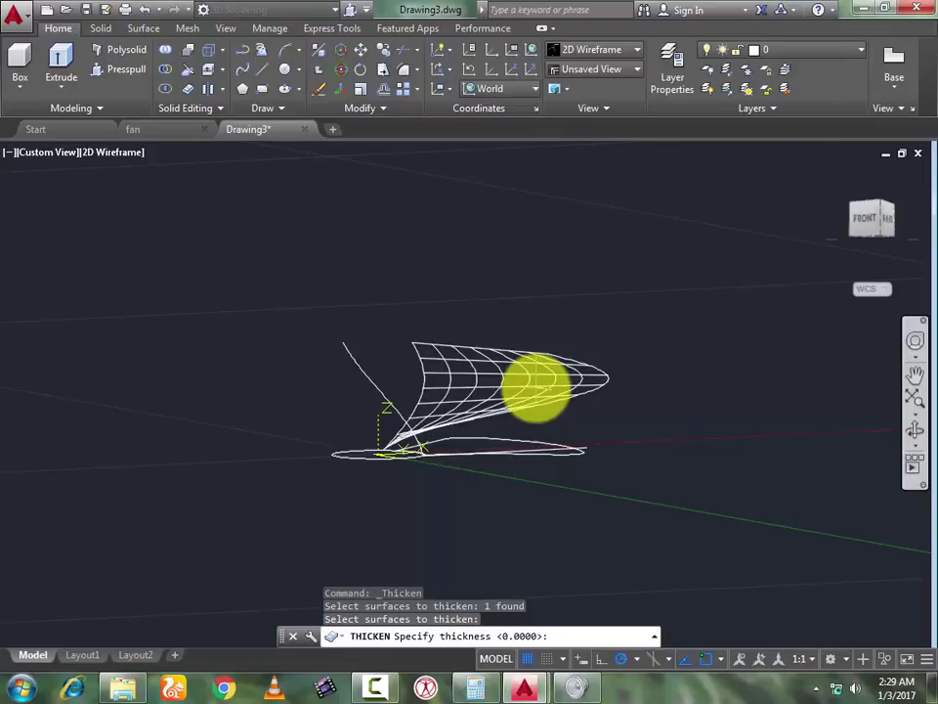
{"action": "type", "text": ".5"}
{"action": "key", "text": "Return"}
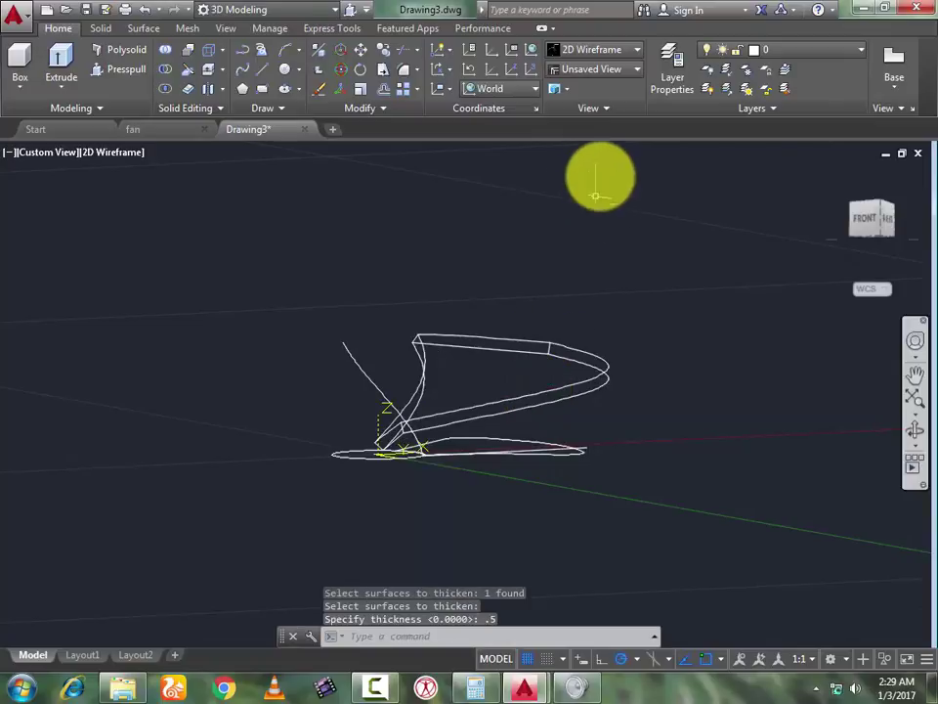
{"action": "left_click", "coordinate": [61, 59]}
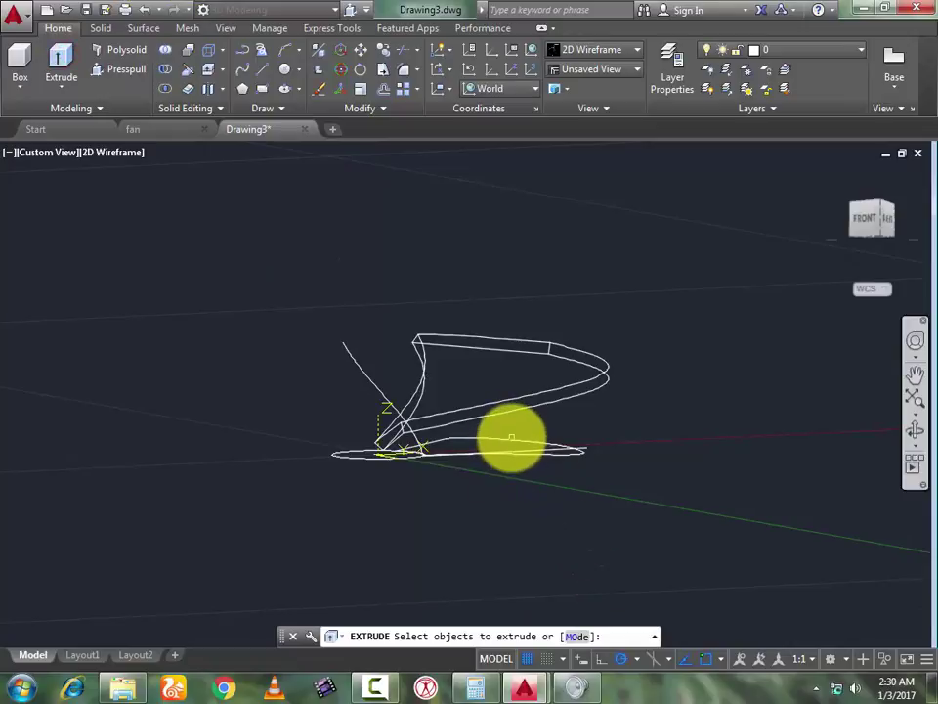
Extrude the flat blade outline above the fan blade and shade the model Conceptual
{"action": "left_click", "coordinate": [512, 440]}
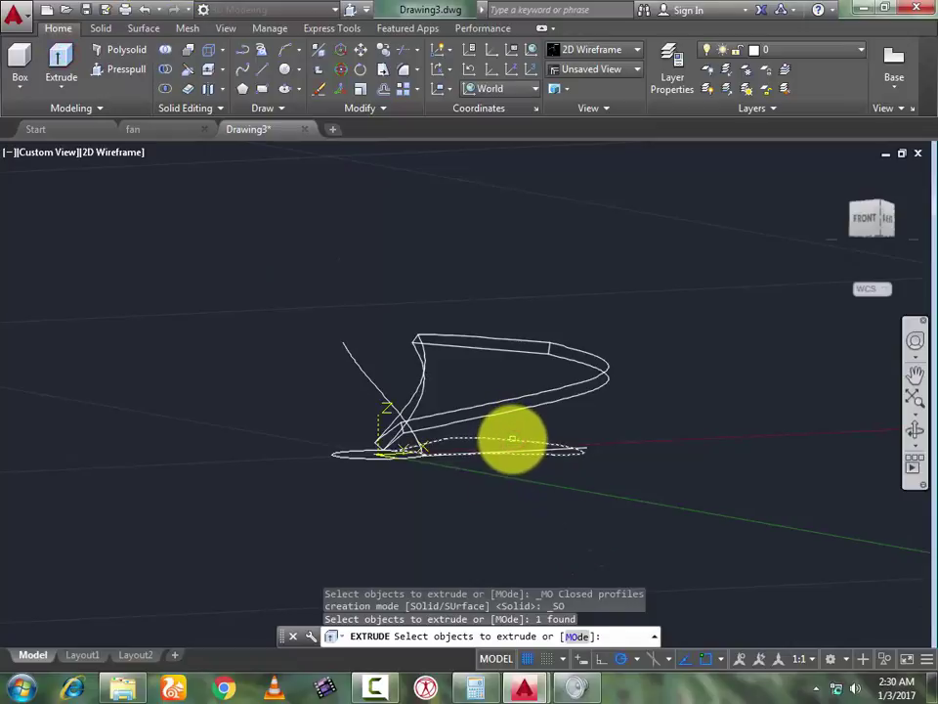
{"action": "key", "text": "Return"}
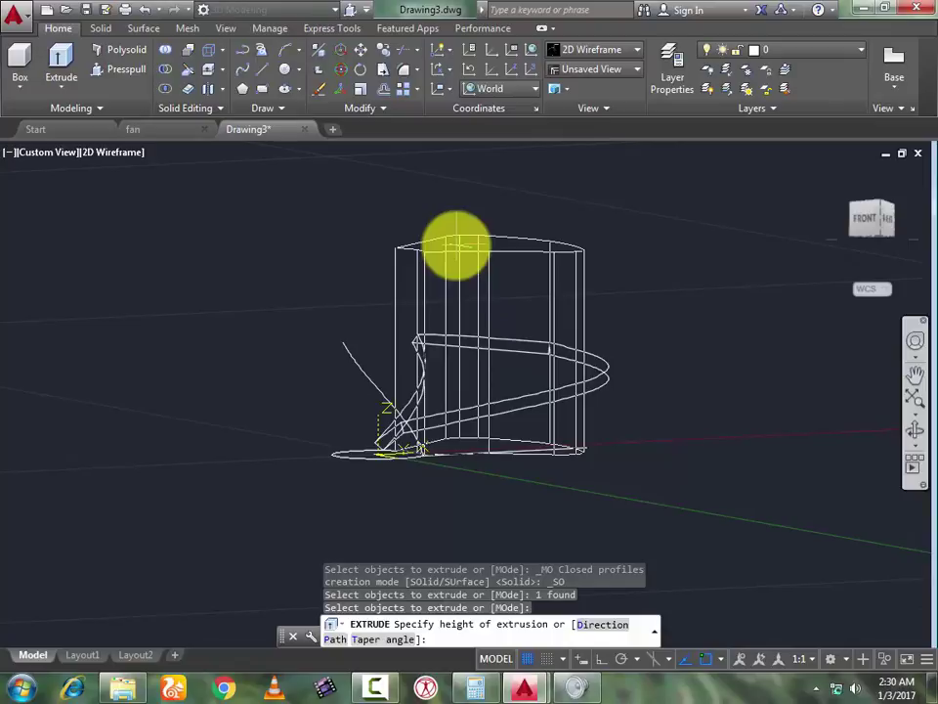
{"action": "left_click", "coordinate": [456, 244]}
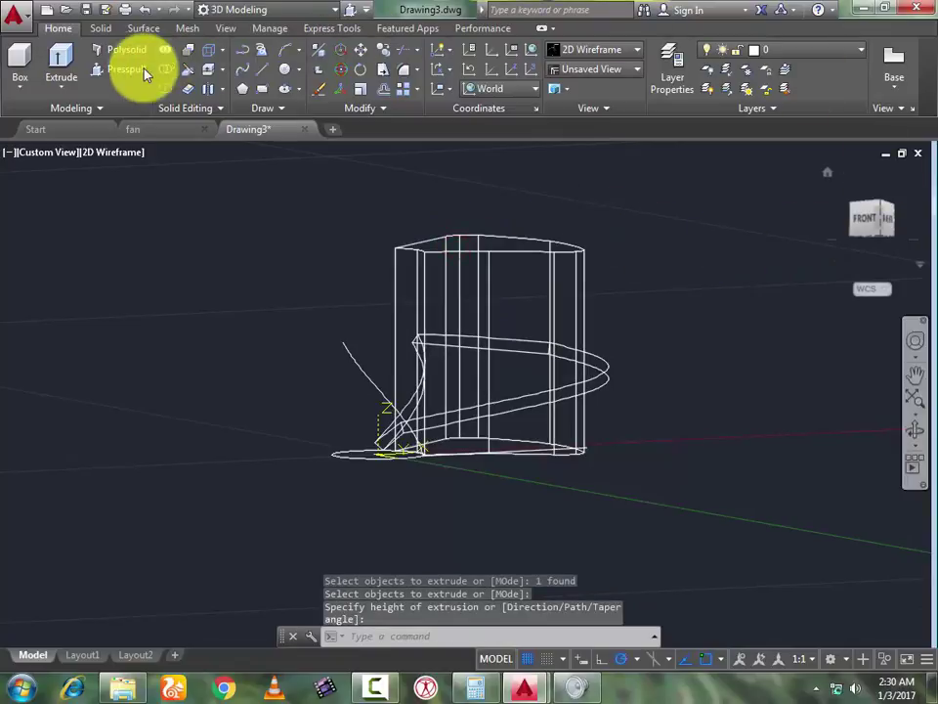
{"action": "left_click", "coordinate": [123, 154]}
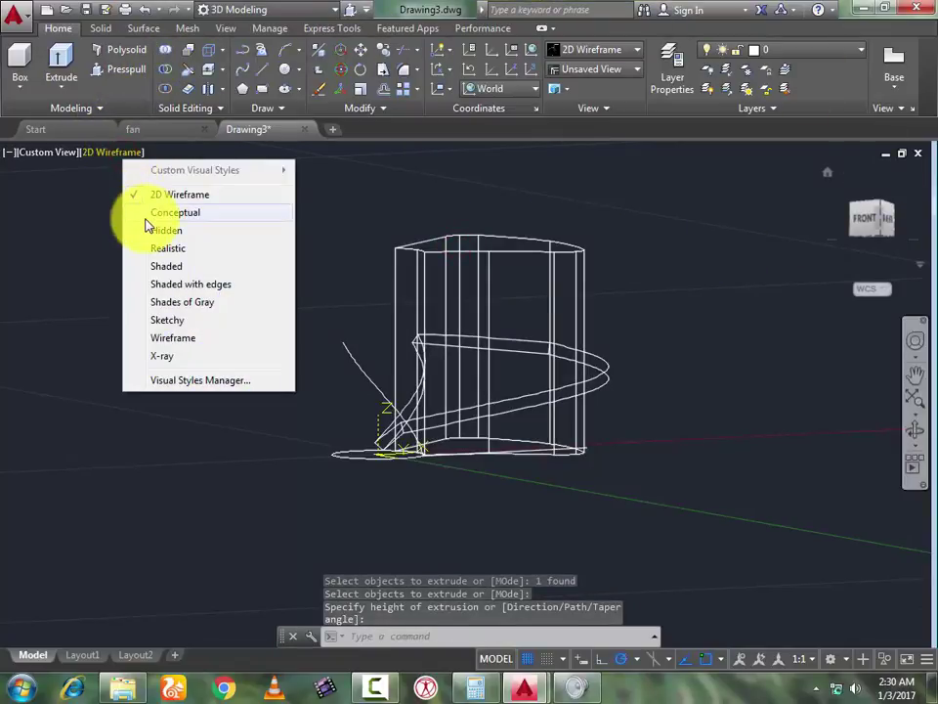
{"action": "left_click", "coordinate": [145, 213]}
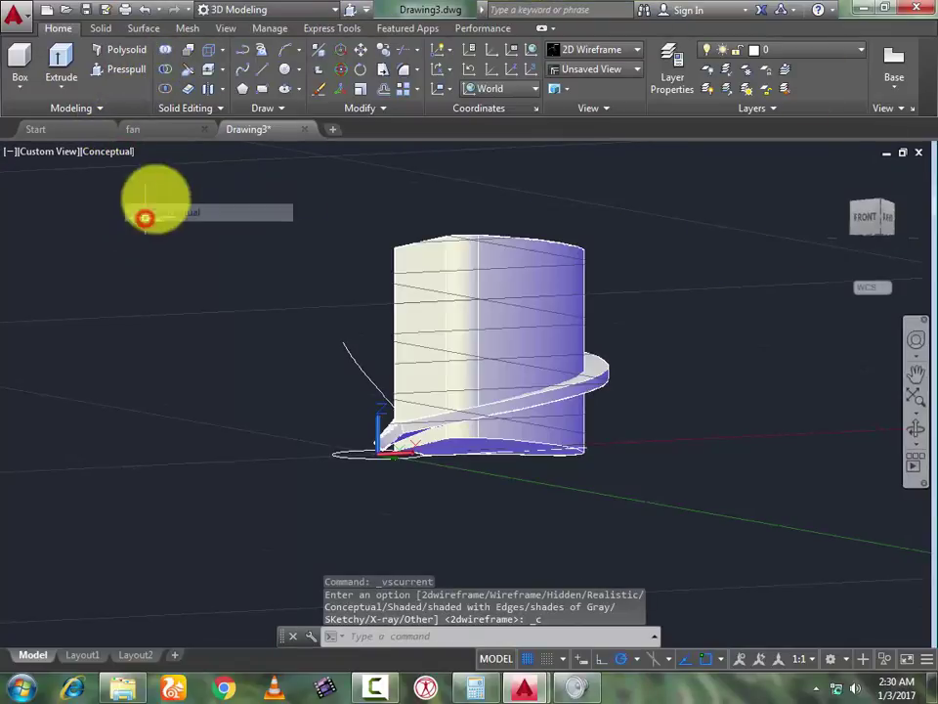
Intersect the box with the helix sweep, then view the resulting blade from above
{"action": "left_click", "coordinate": [172, 90]}
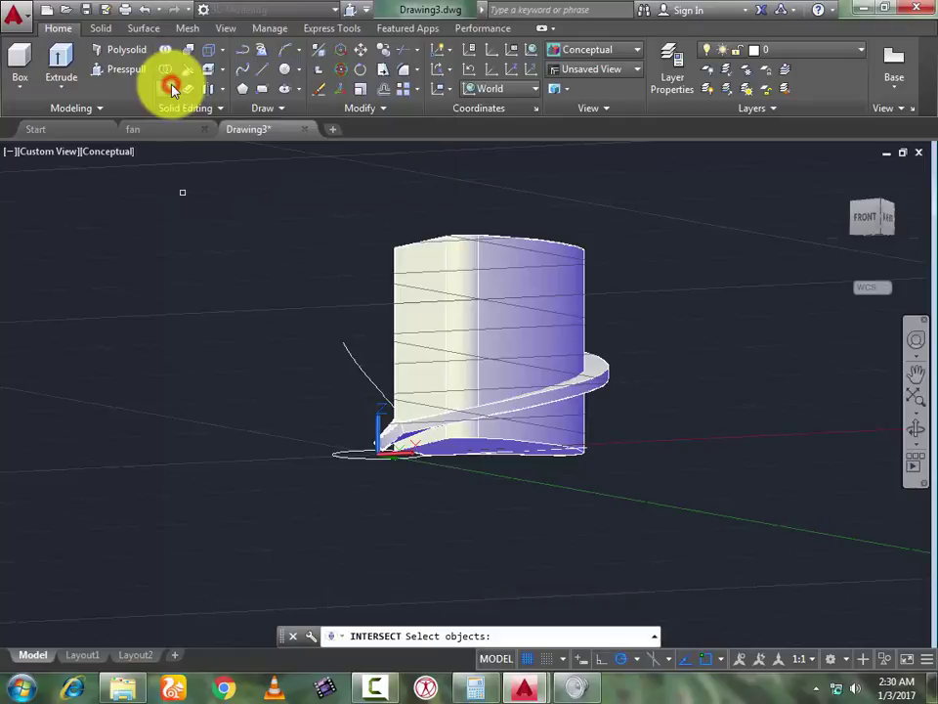
{"action": "left_click", "coordinate": [553, 301]}
{"action": "left_click", "coordinate": [590, 378]}
{"action": "key", "text": "Return"}
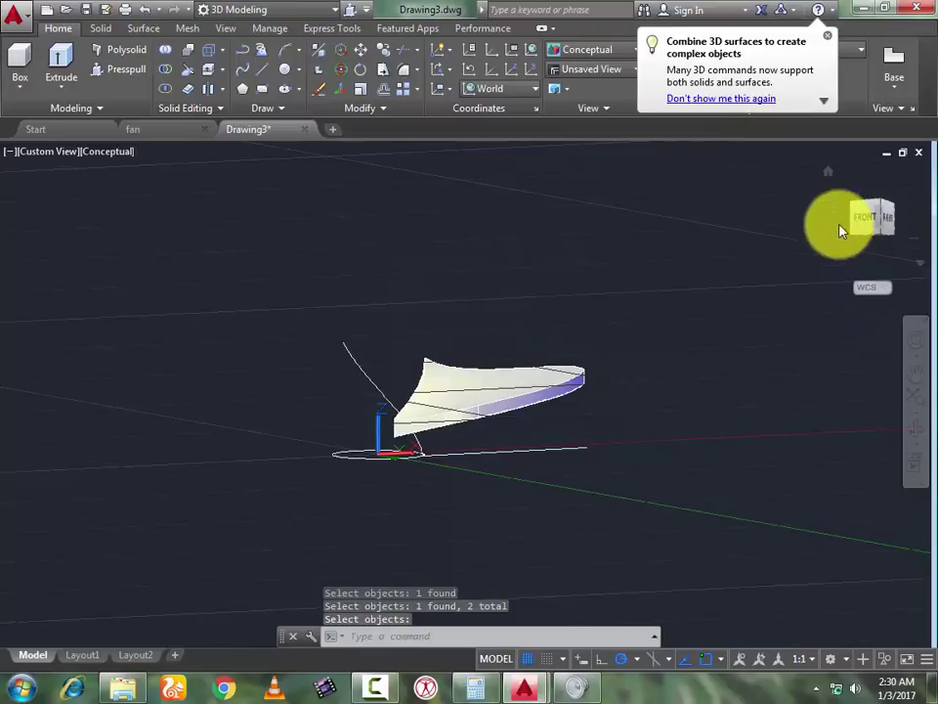
{"action": "left_click", "coordinate": [919, 430]}
{"action": "left_click_drag", "start_coordinate": [739, 410], "coordinate": [732, 545]}
{"action": "key", "text": "Escape"}
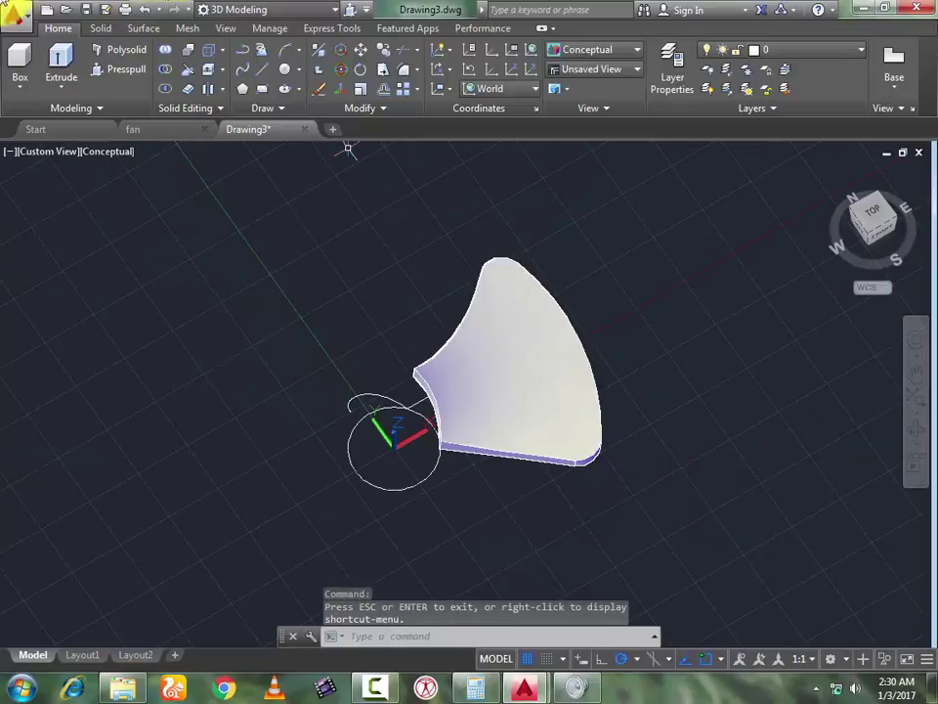
Extrude the hub circle 4 units into a cylinder and view it from a tilted front angle
{"action": "left_click", "coordinate": [57, 66]}
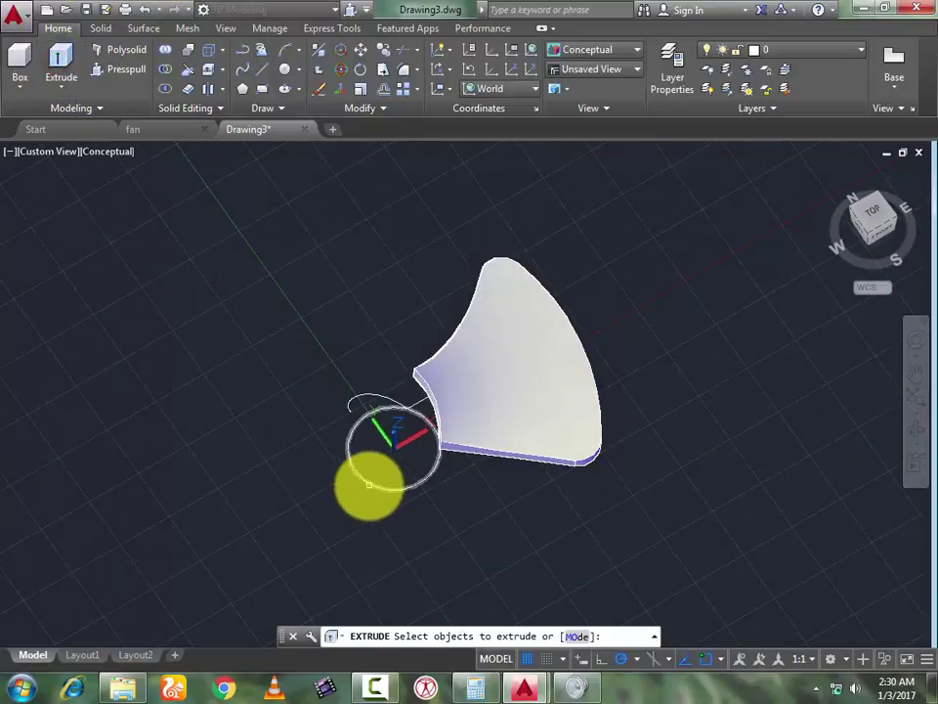
{"action": "left_click", "coordinate": [370, 484]}
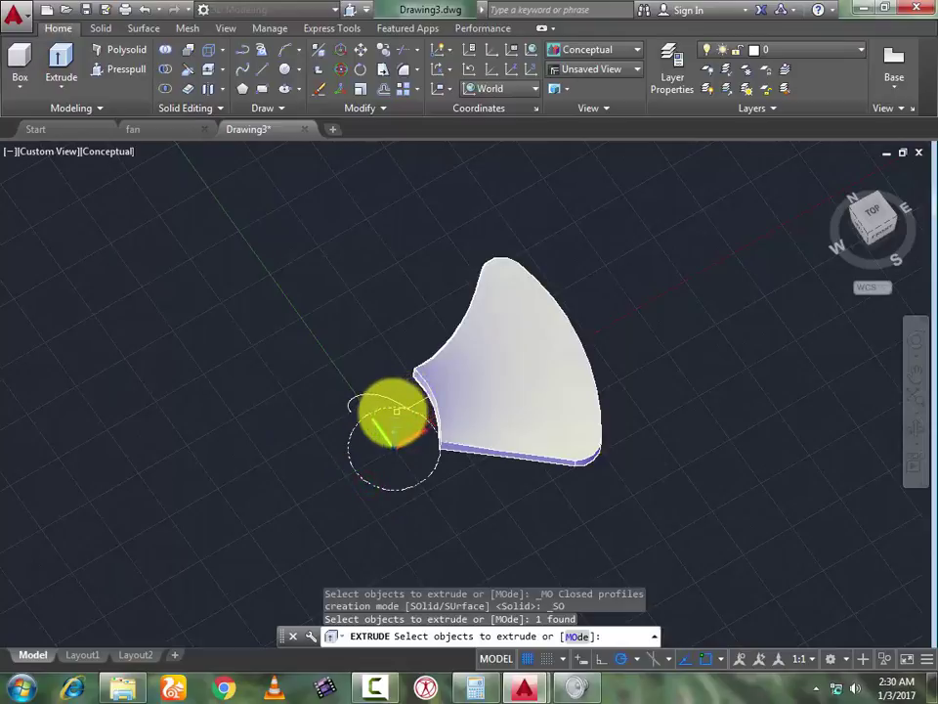
{"action": "key", "text": "Return"}
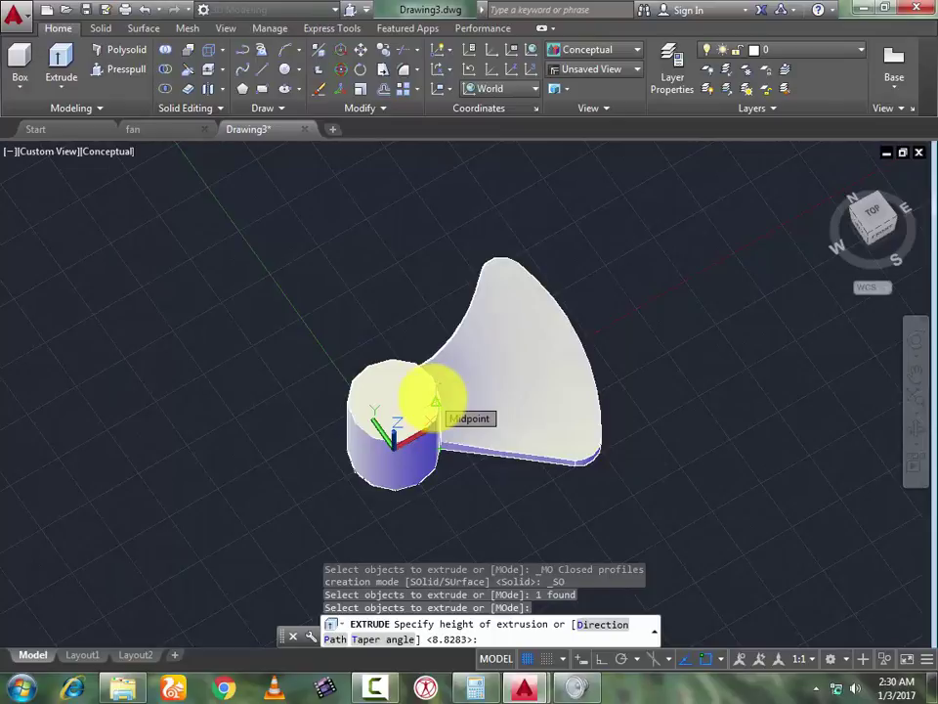
{"action": "type", "text": "4"}
{"action": "key", "text": "Return"}
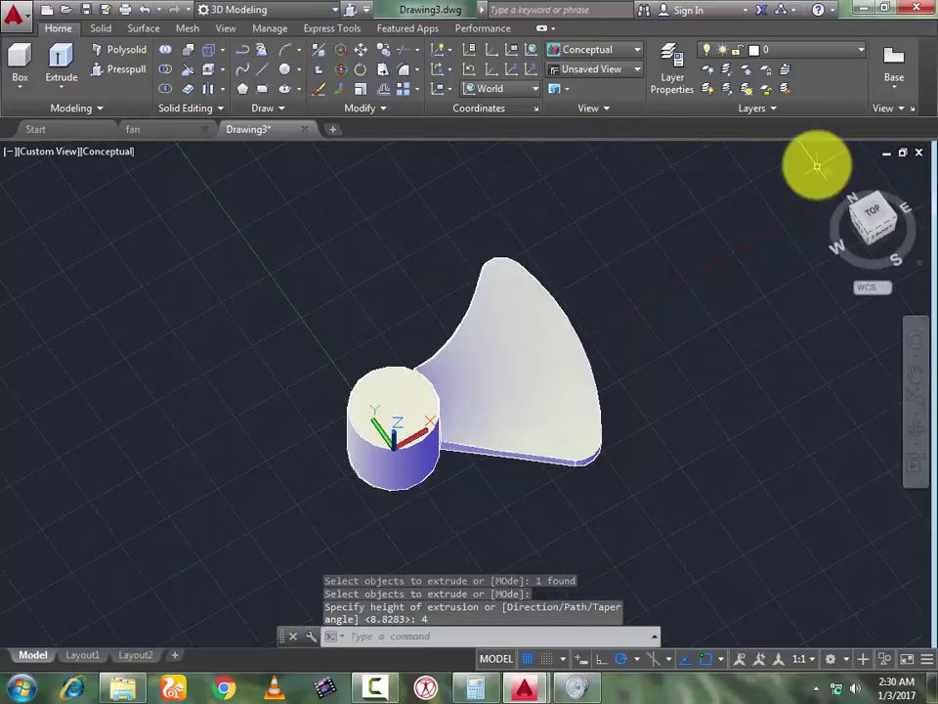
{"action": "left_click", "coordinate": [917, 433]}
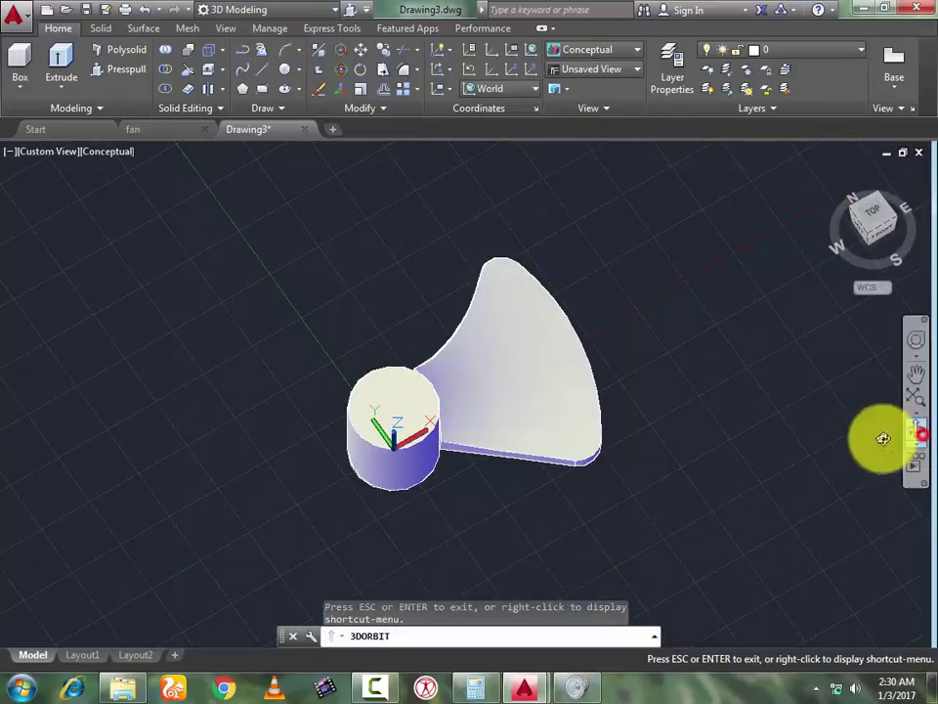
{"action": "left_click_drag", "start_coordinate": [882, 436], "coordinate": [589, 536]}
{"action": "key", "text": "Escape"}
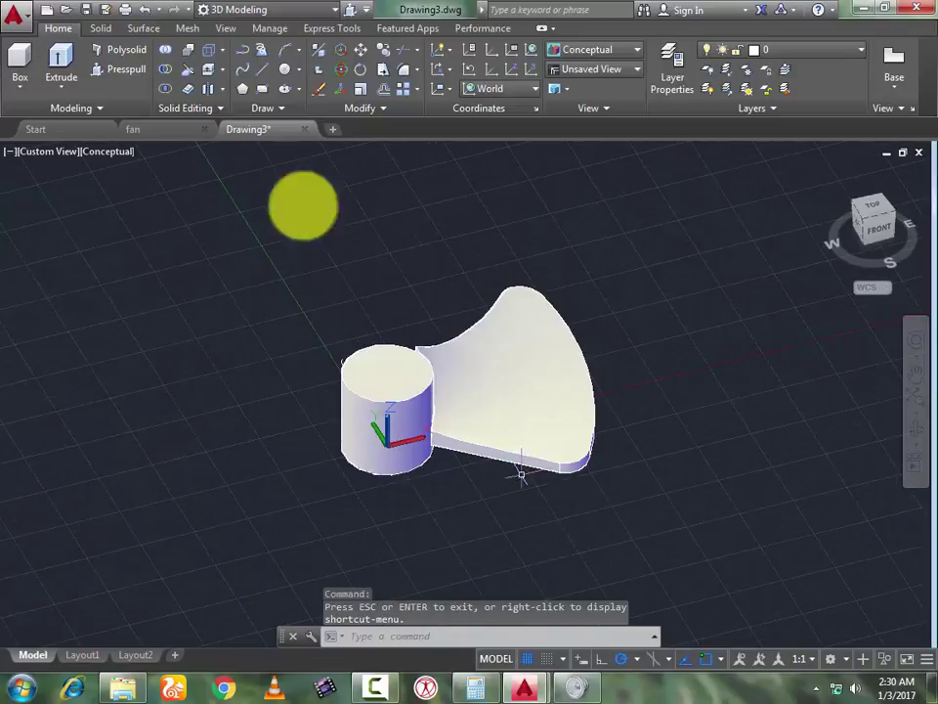
{"action": "left_click", "coordinate": [415, 90]}
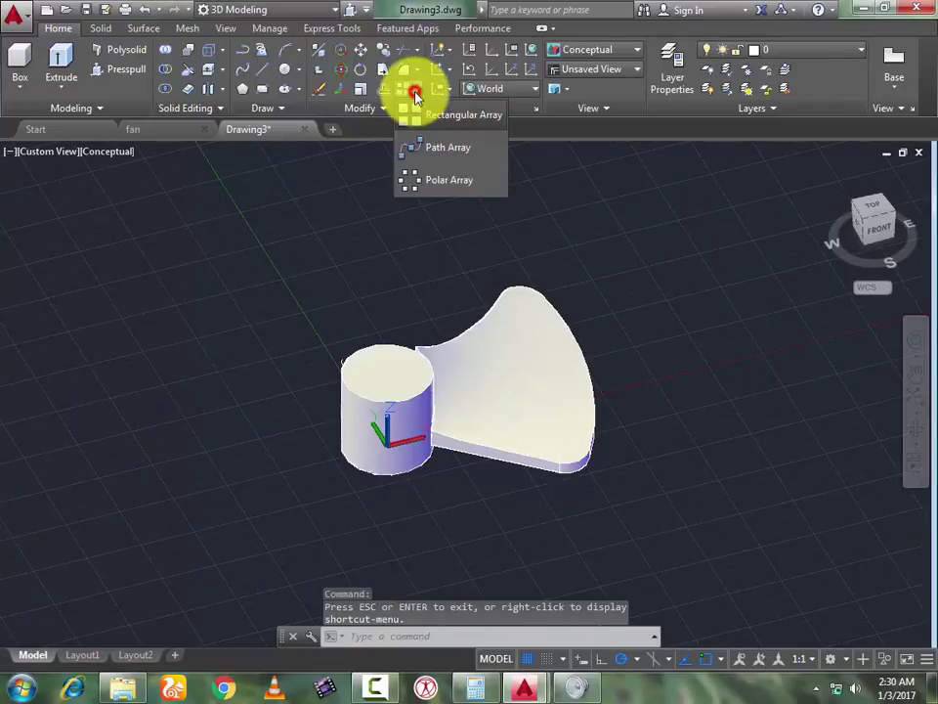
Polar-array the fan blade around the hub top centre with 3 items
{"action": "left_click", "coordinate": [430, 180]}
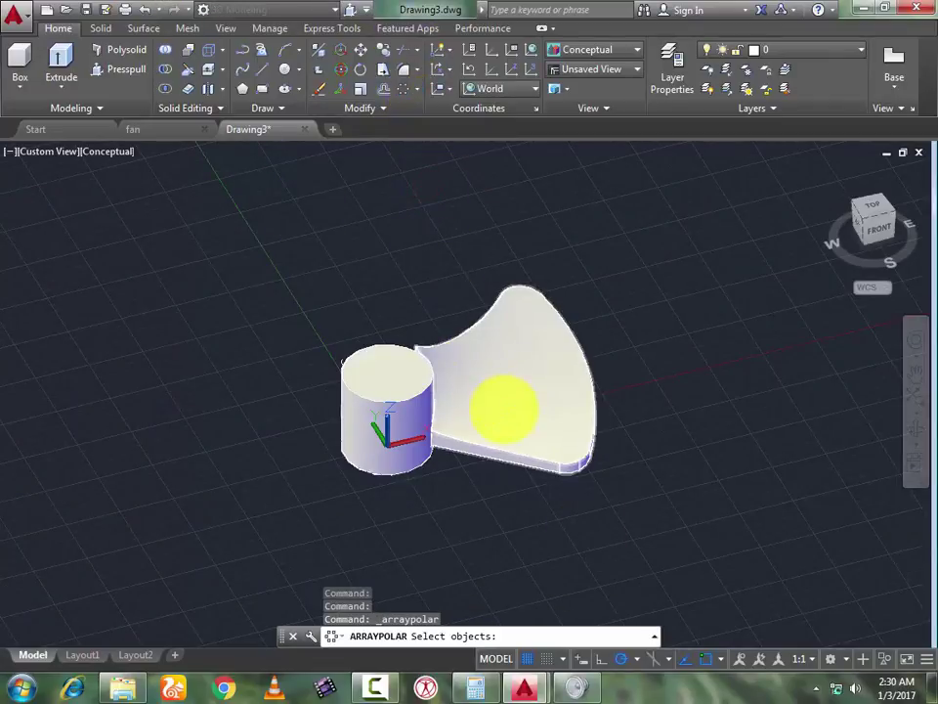
{"action": "left_click", "coordinate": [503, 408]}
{"action": "key", "text": "Return"}
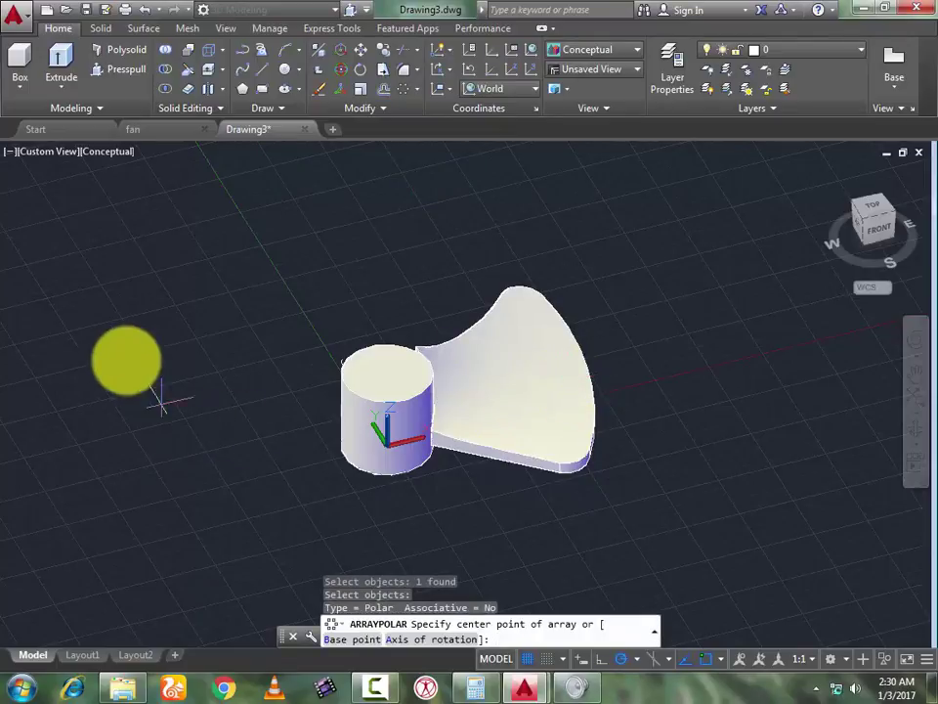
{"action": "left_click", "coordinate": [388, 373]}
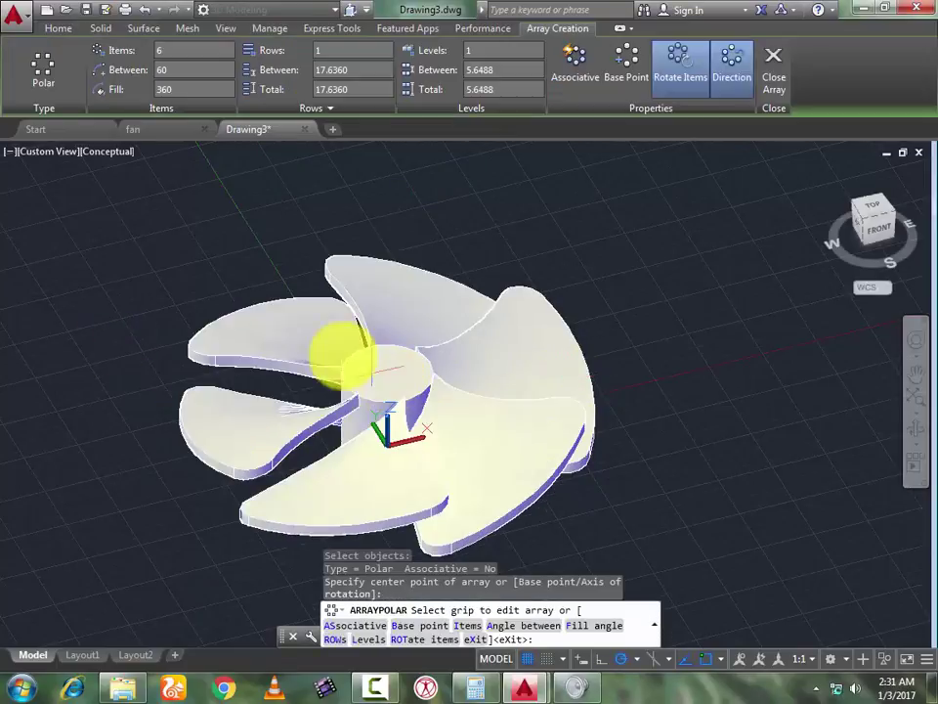
{"action": "left_click", "coordinate": [179, 46]}
{"action": "type", "text": "3"}
{"action": "key", "text": "Return"}
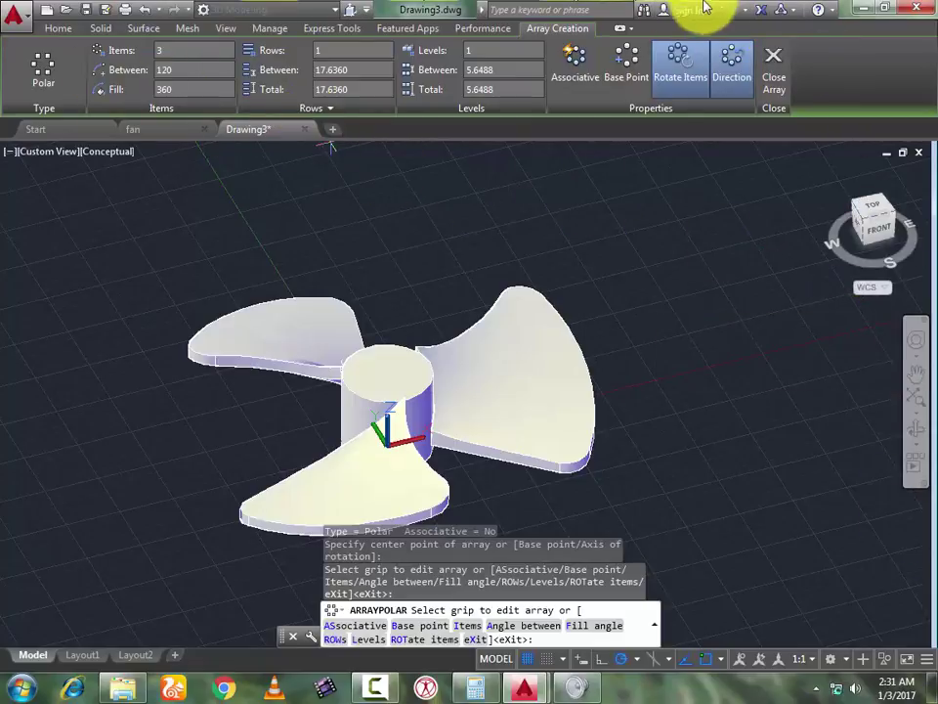
{"action": "left_click", "coordinate": [773, 67]}
Place a radius-2 sphere centred on the top of the hub
{"action": "left_click", "coordinate": [916, 449]}
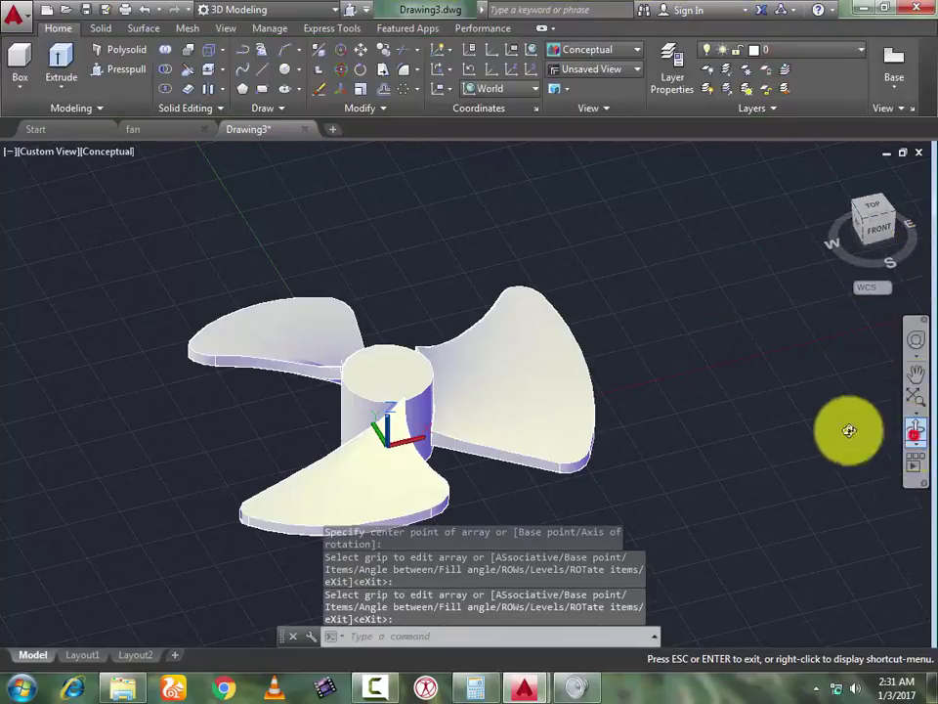
{"action": "left_click_drag", "start_coordinate": [698, 390], "coordinate": [436, 459]}
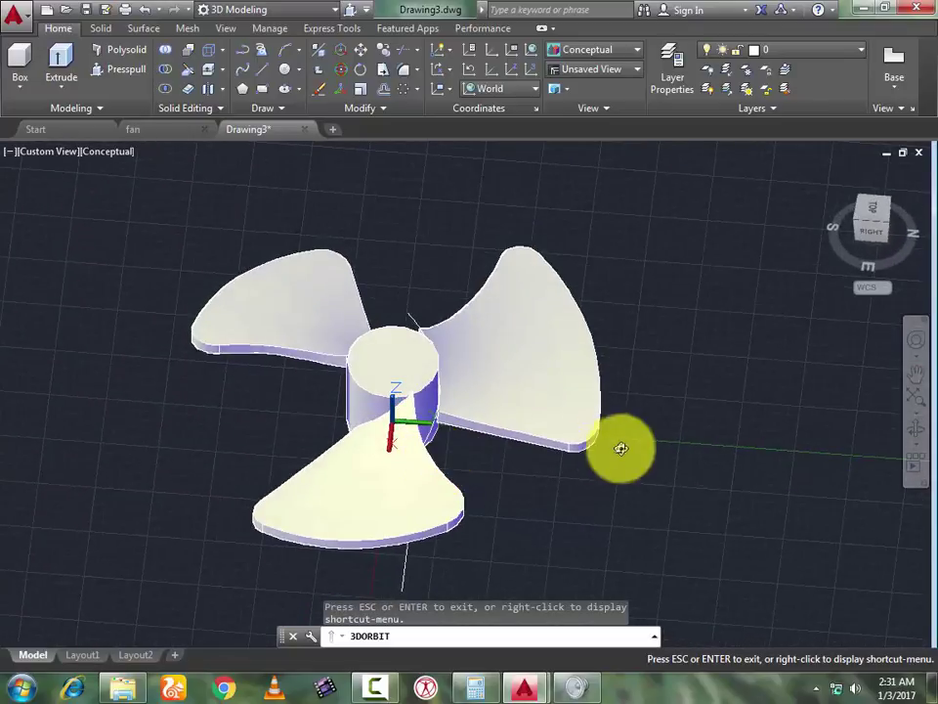
{"action": "key", "text": "Escape"}
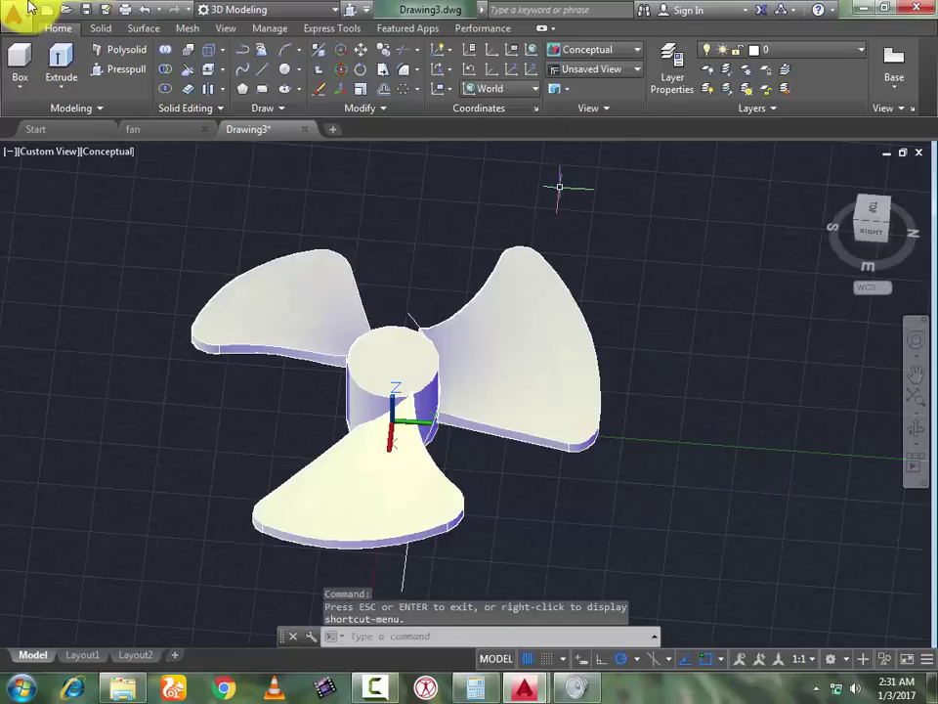
{"action": "left_click", "coordinate": [30, 88]}
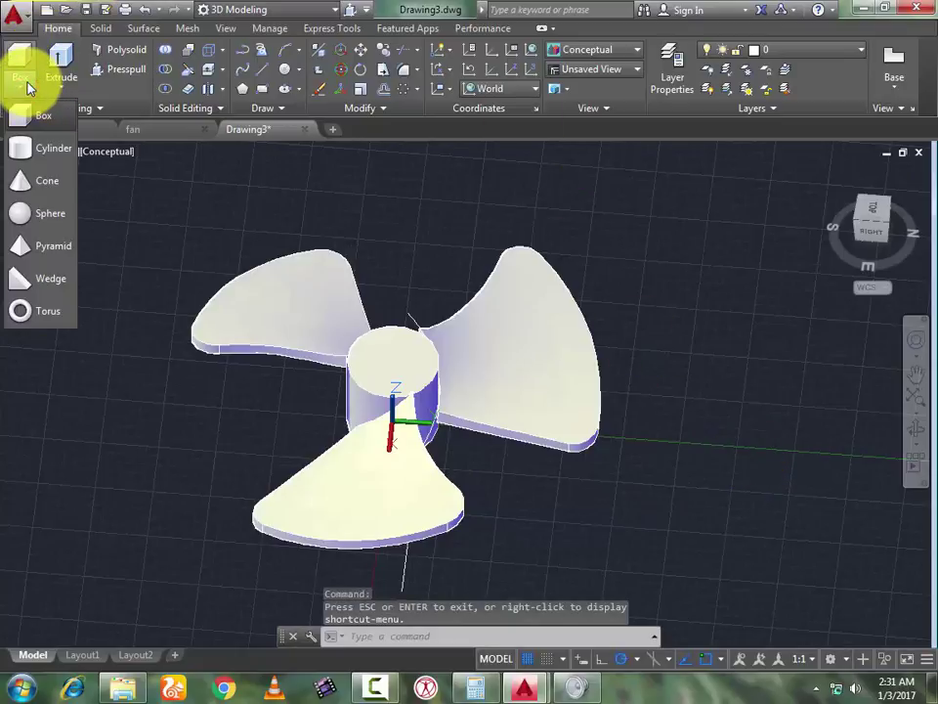
{"action": "left_click", "coordinate": [21, 212]}
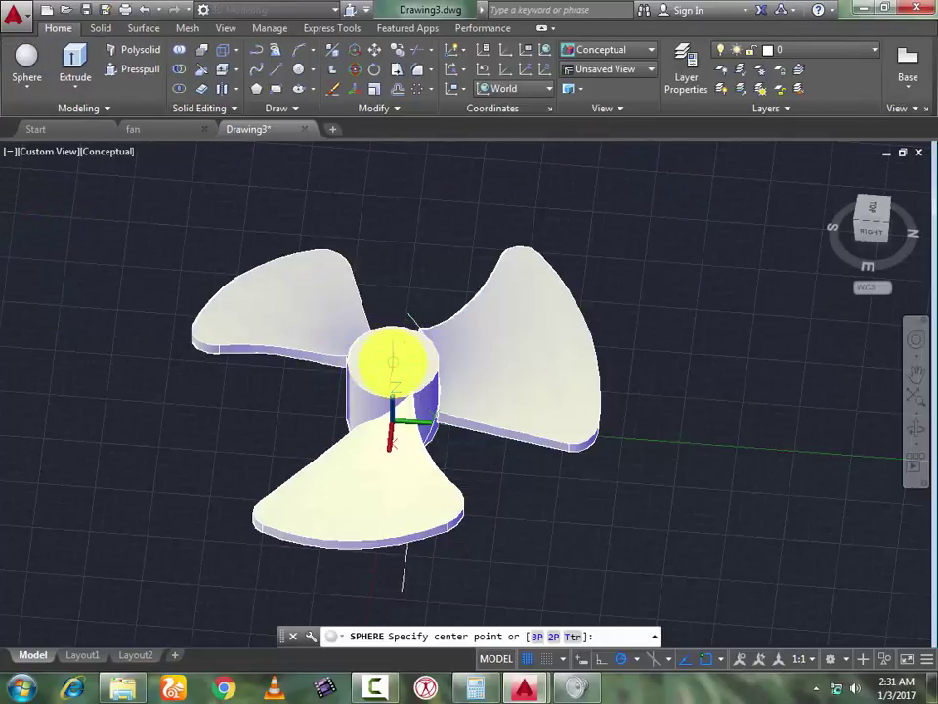
{"action": "left_click", "coordinate": [392, 363]}
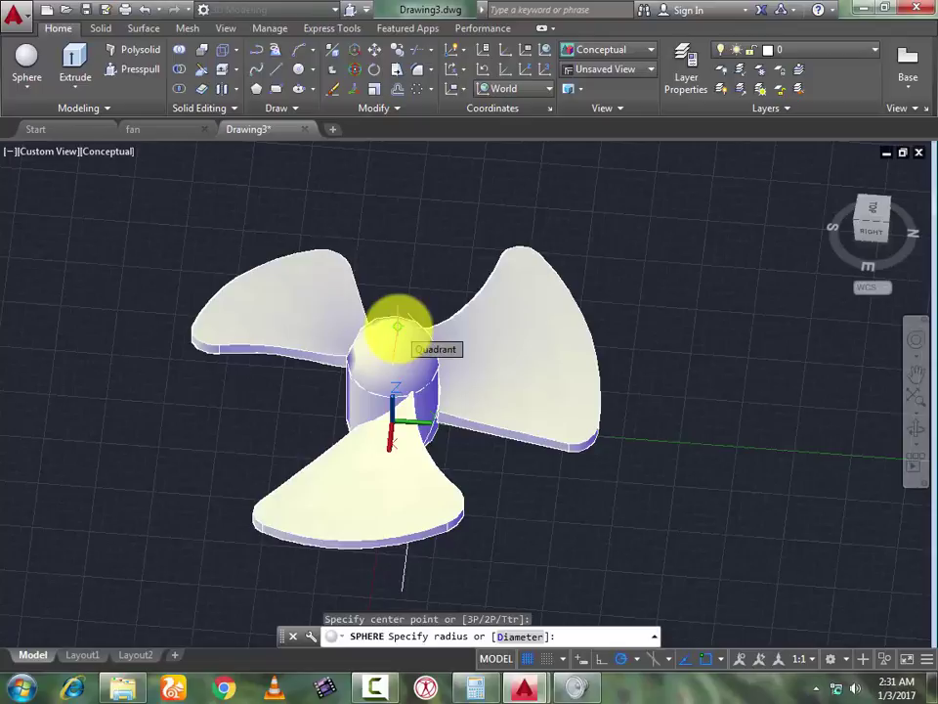
{"action": "key", "text": "Return"}
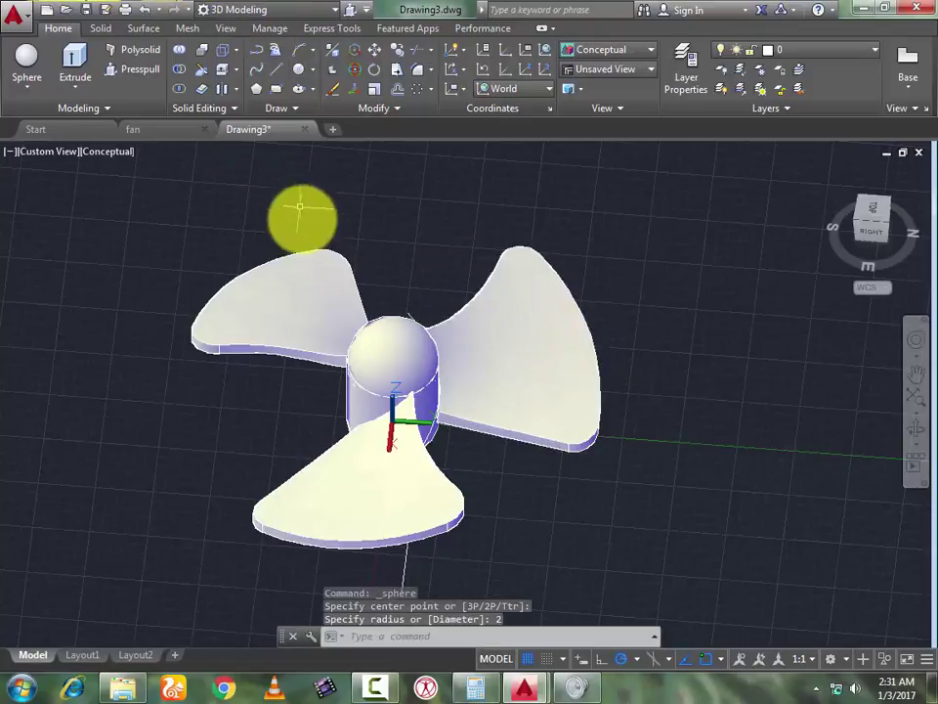
Select the three blades, the sphere and the hub cylinder
{"action": "left_click", "coordinate": [290, 299]}
{"action": "left_click", "coordinate": [387, 331]}
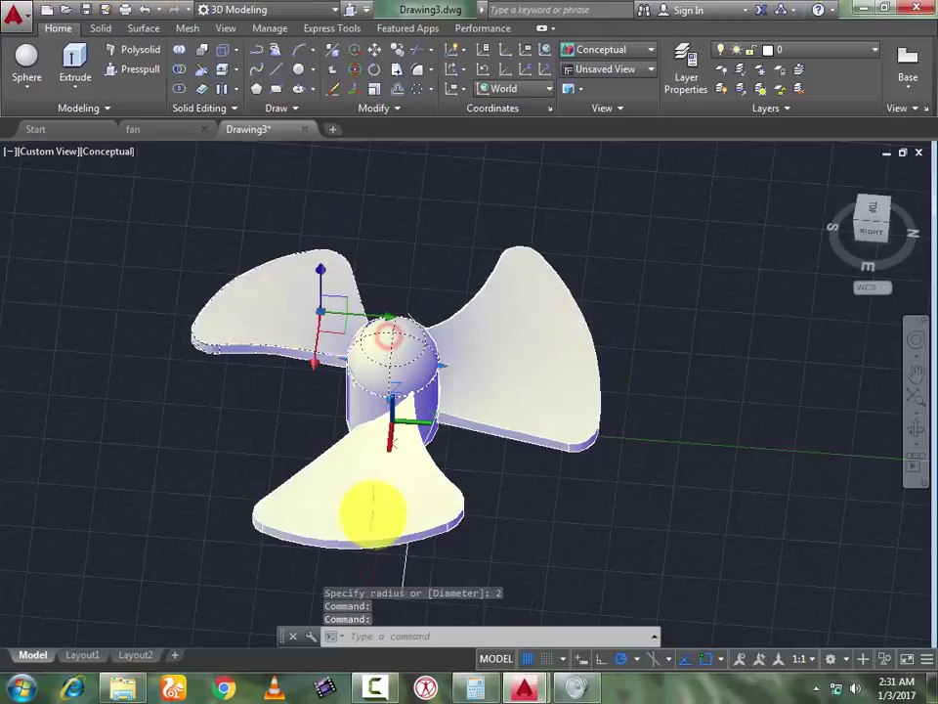
{"action": "left_click", "coordinate": [372, 504]}
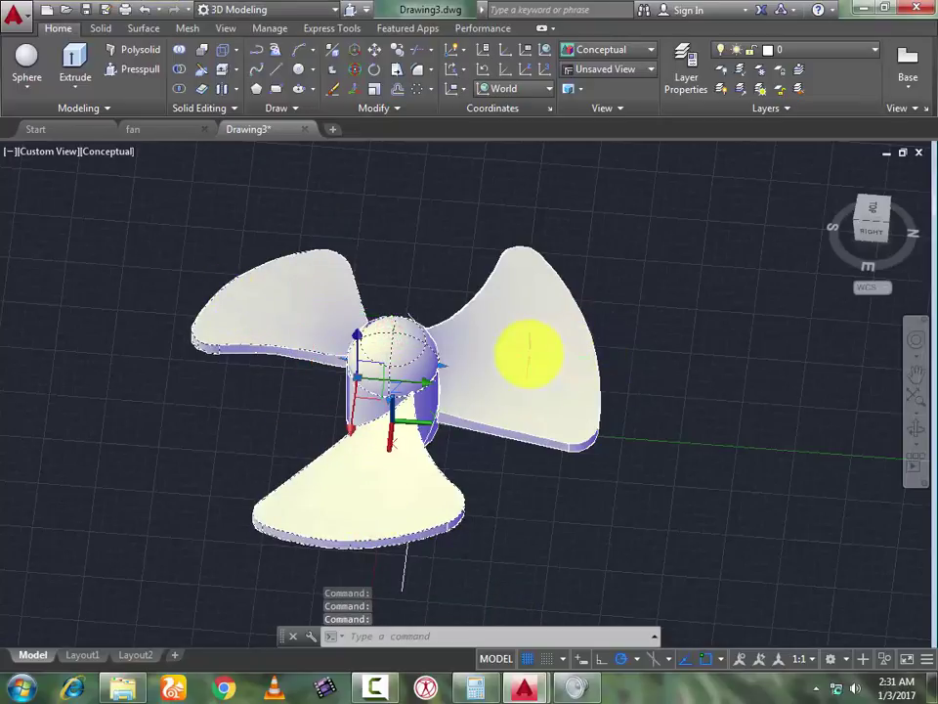
{"action": "left_click", "coordinate": [530, 355]}
{"action": "left_click", "coordinate": [370, 391]}
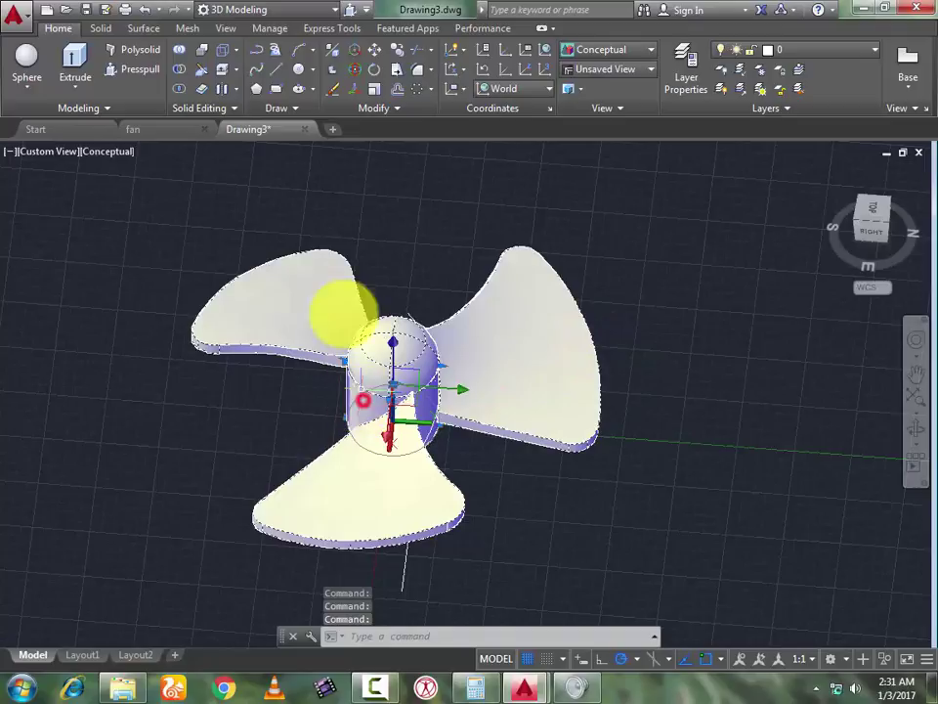
Run Subtract on the blades, sphere and hub, ending it without removing anything
{"action": "left_click", "coordinate": [176, 69]}
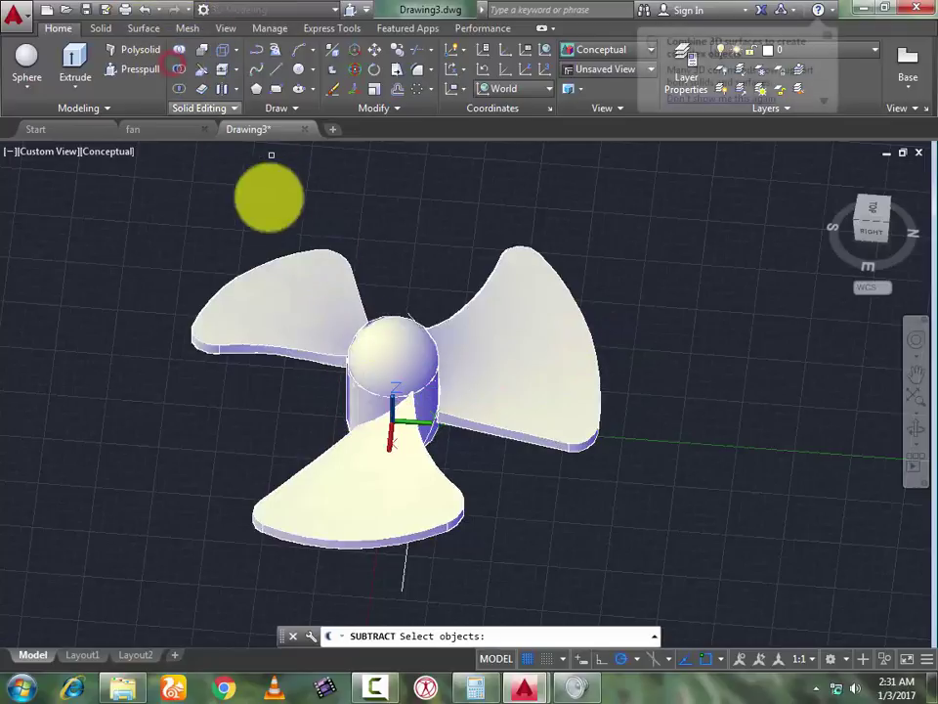
{"action": "left_click", "coordinate": [309, 335]}
{"action": "left_click", "coordinate": [388, 366]}
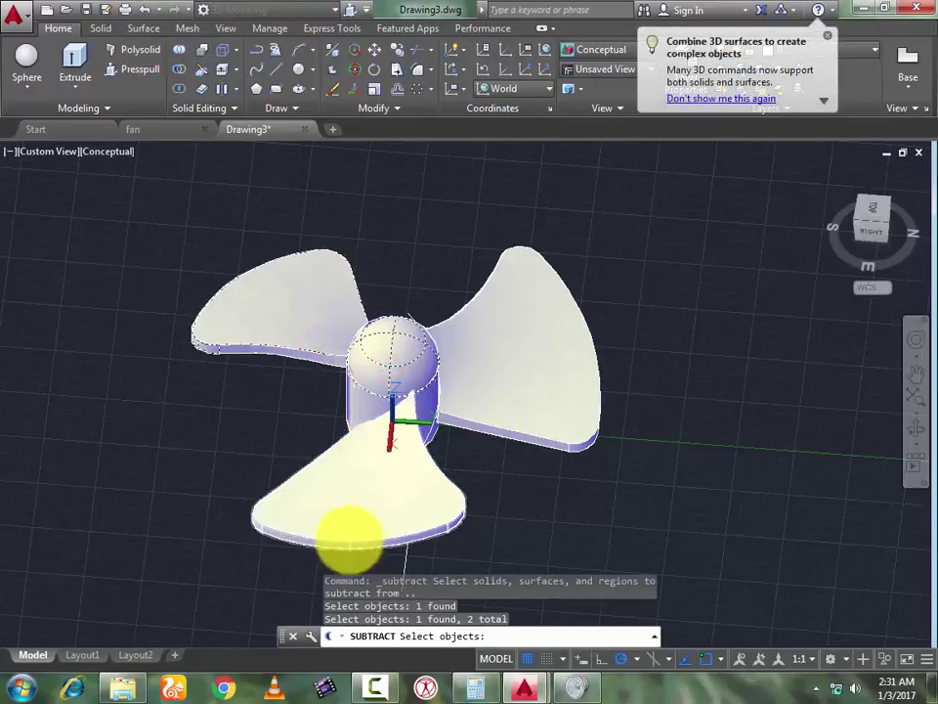
{"action": "left_click", "coordinate": [346, 500]}
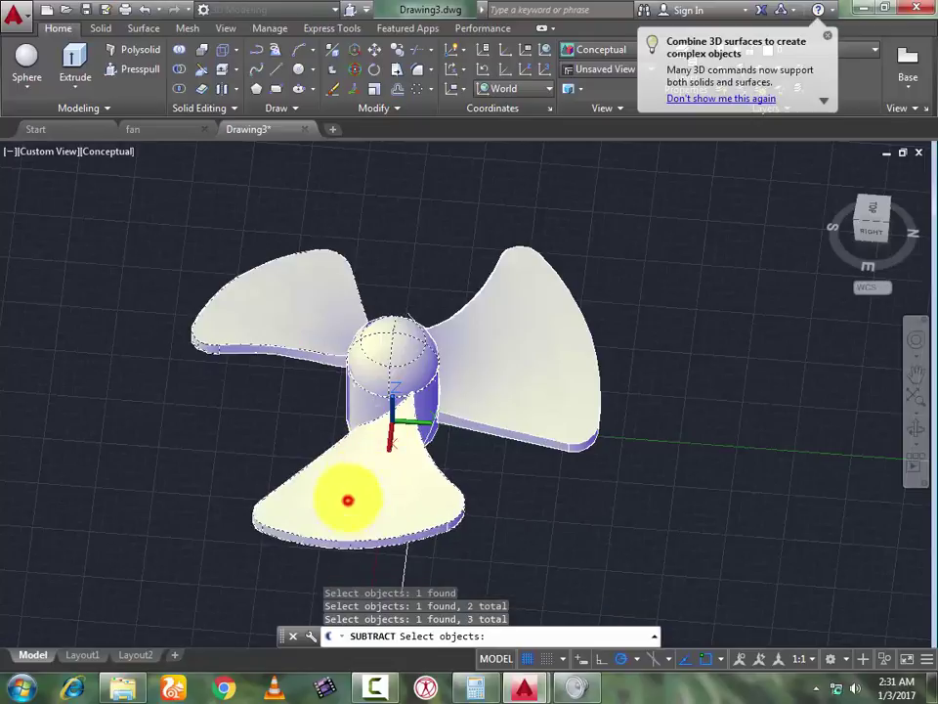
{"action": "left_click", "coordinate": [514, 363]}
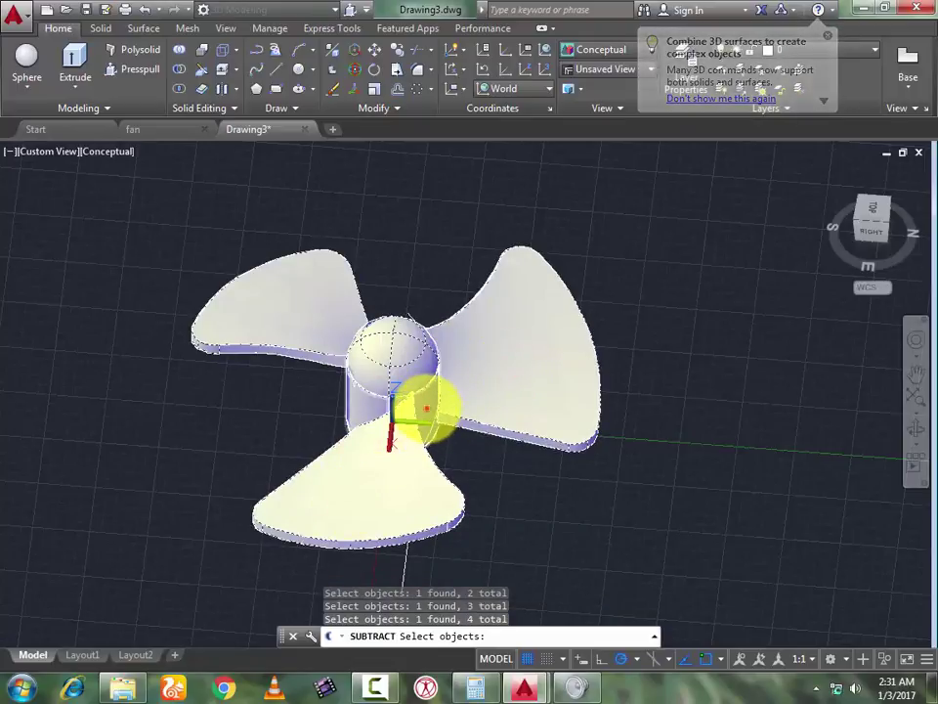
{"action": "left_click", "coordinate": [426, 408]}
{"action": "key", "text": "Return"}
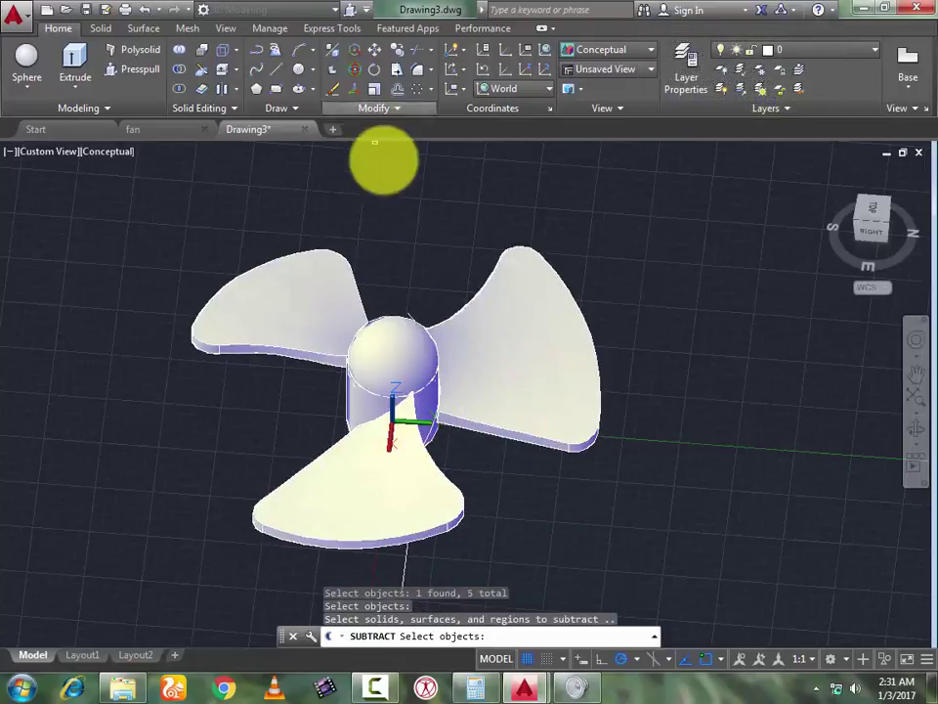
{"action": "left_click", "coordinate": [400, 370]}
{"action": "left_click", "coordinate": [316, 311]}
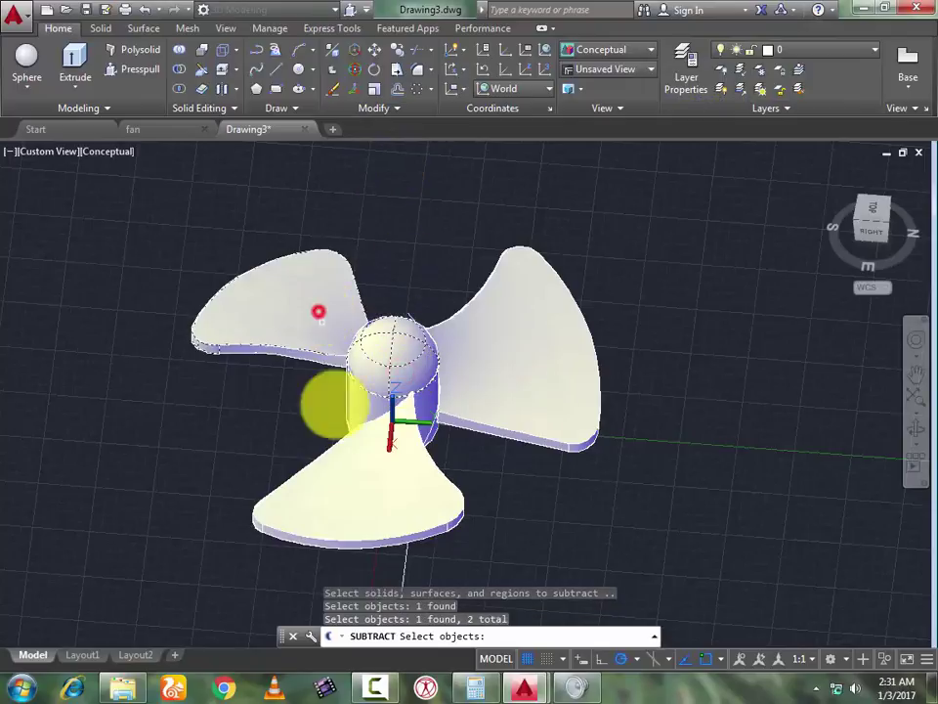
{"action": "left_click", "coordinate": [344, 509]}
{"action": "left_click", "coordinate": [501, 349]}
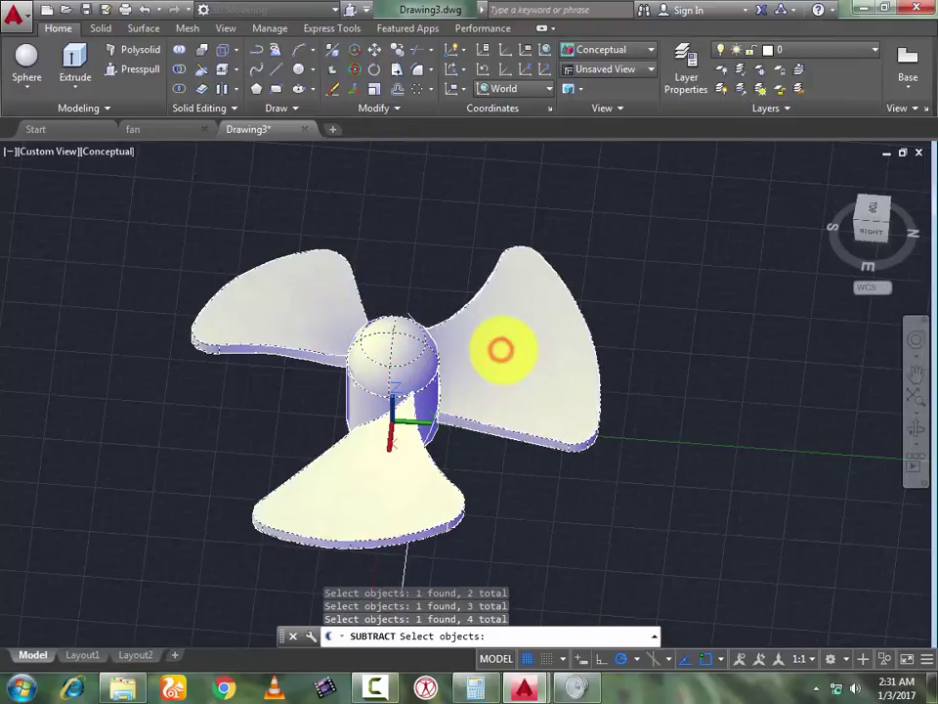
{"action": "key", "text": "Return"}
Union the three blades, hub cylinder and sphere into a single solid
{"action": "left_click", "coordinate": [500, 336]}
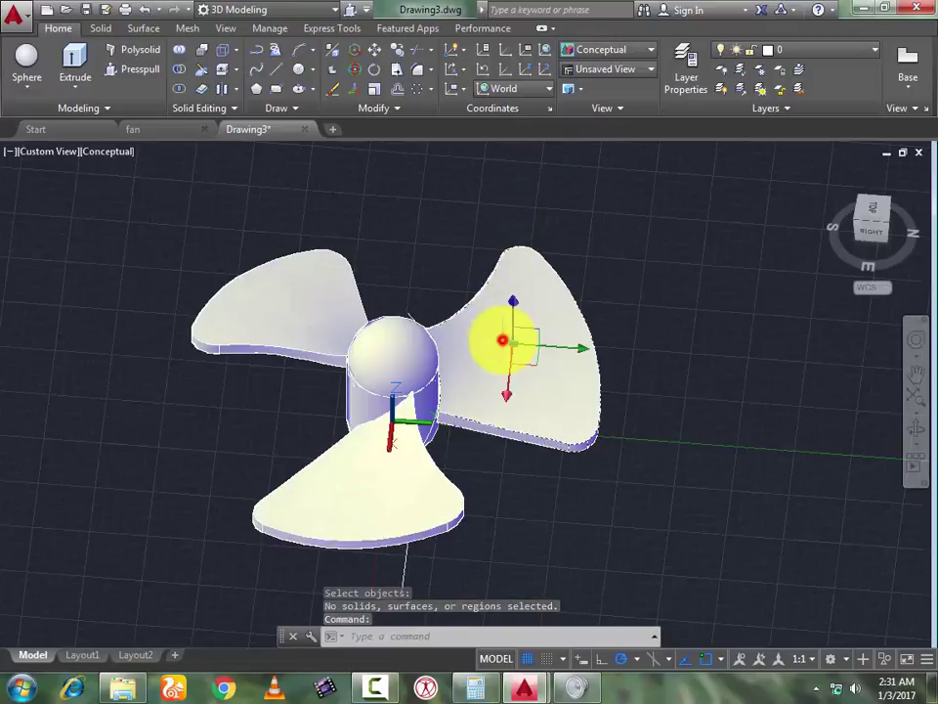
{"action": "left_click", "coordinate": [391, 342]}
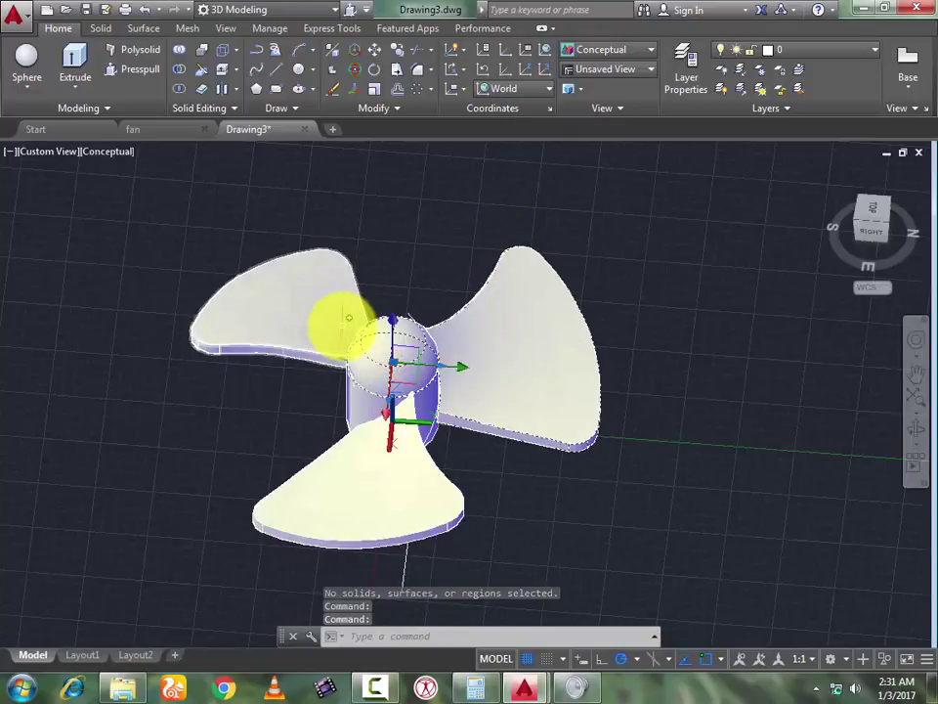
{"action": "left_click", "coordinate": [348, 318]}
{"action": "left_click", "coordinate": [368, 456]}
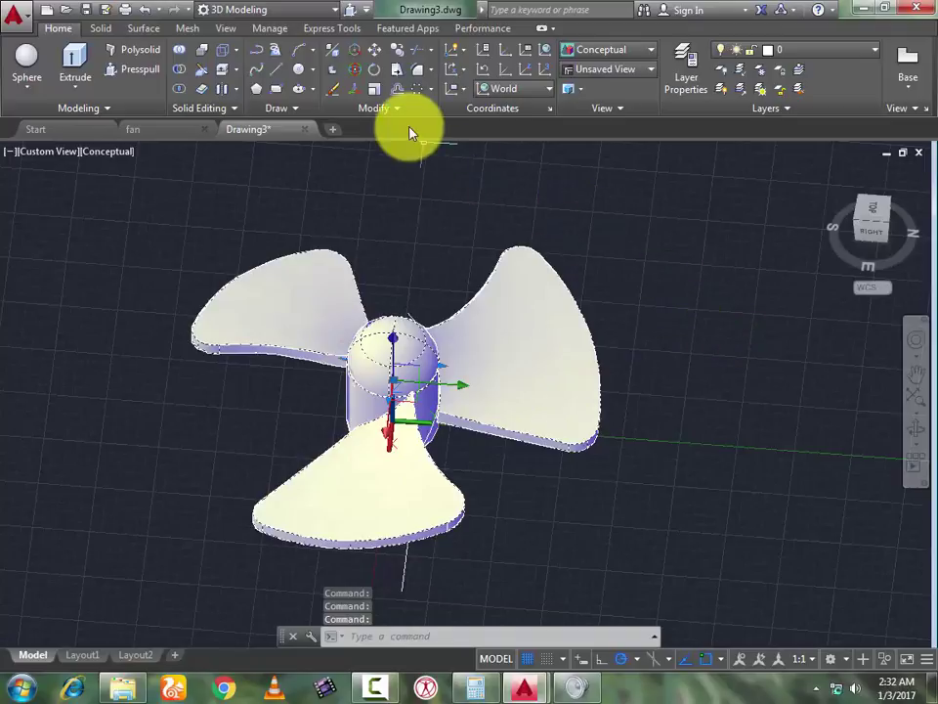
{"action": "left_click", "coordinate": [185, 50]}
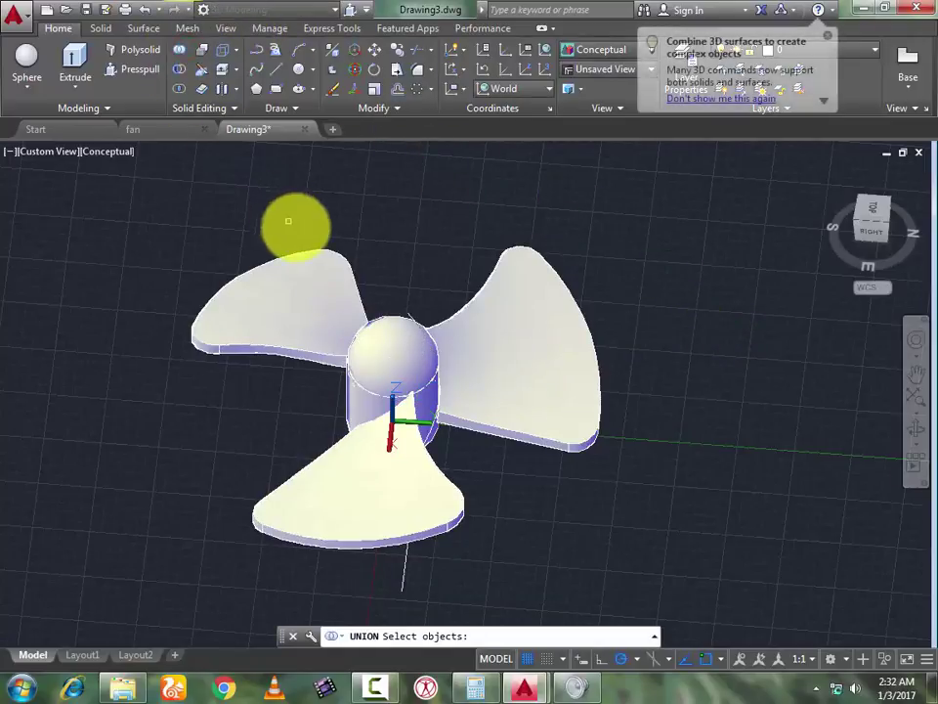
{"action": "left_click", "coordinate": [319, 280]}
{"action": "left_click", "coordinate": [352, 373]}
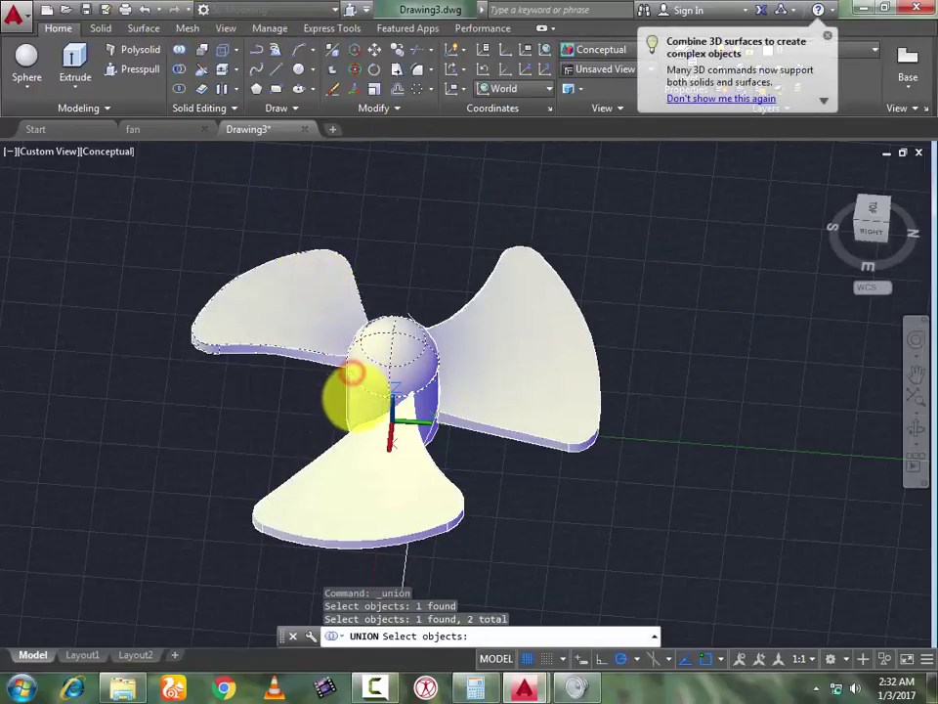
{"action": "left_click", "coordinate": [361, 471]}
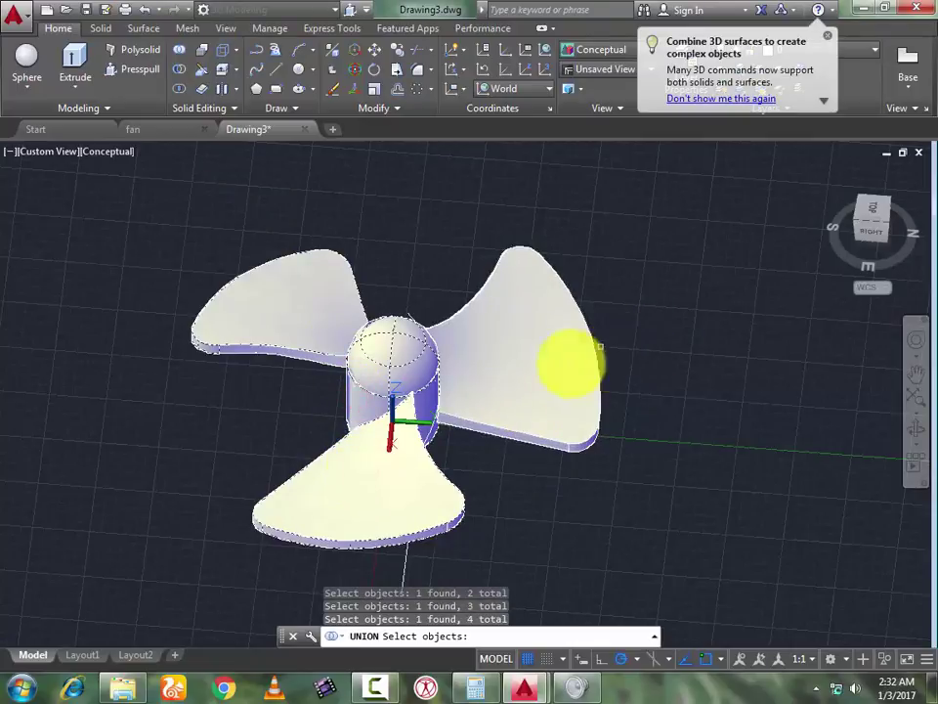
{"action": "key", "text": "Return"}
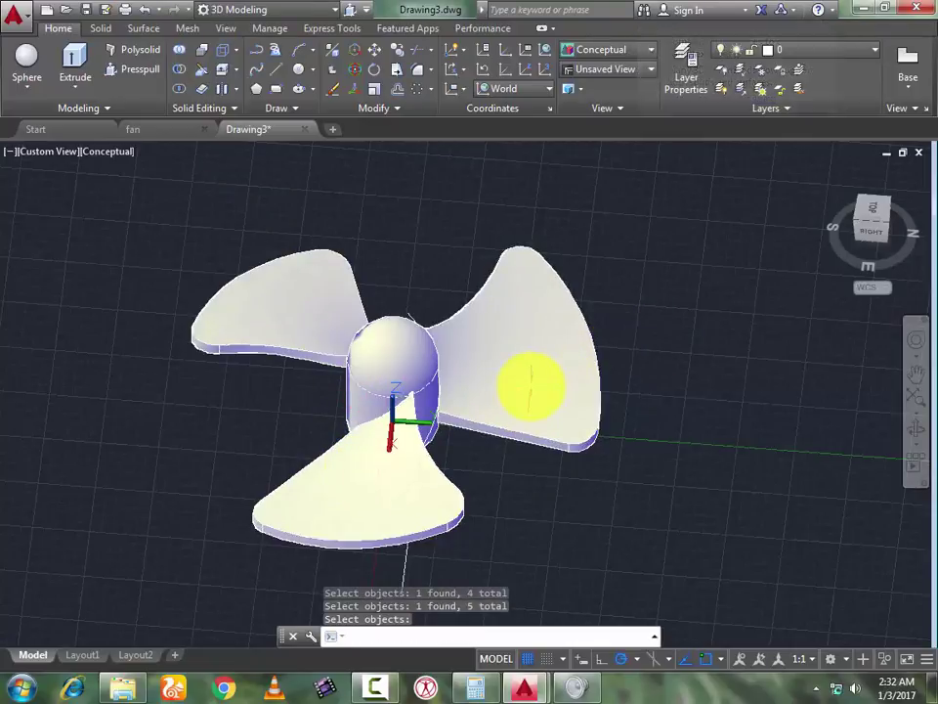
{"action": "left_click", "coordinate": [530, 384]}
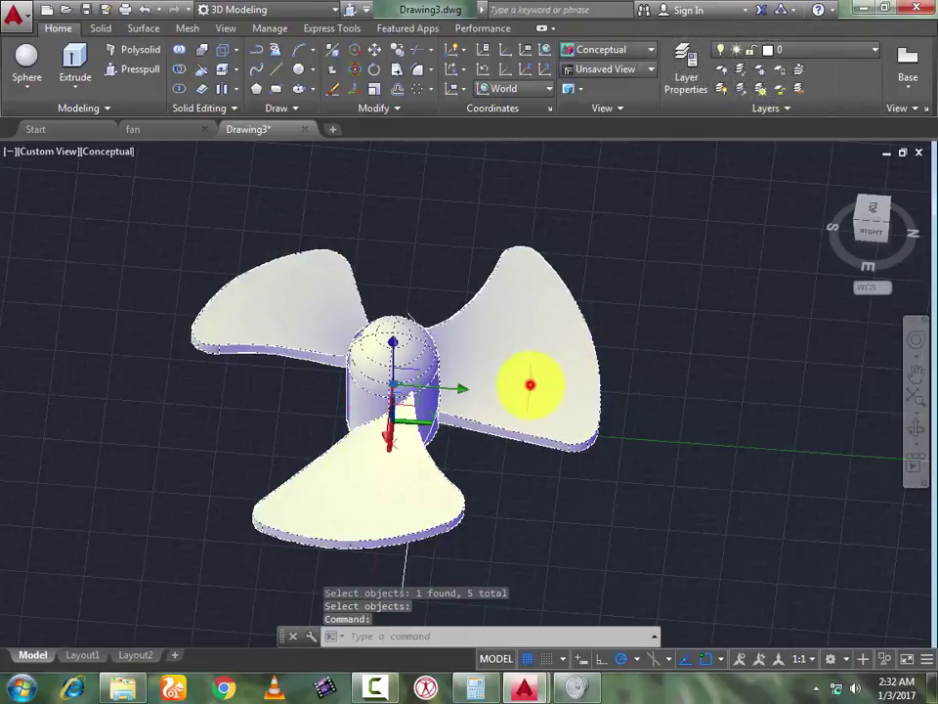
Move the fan solid off to the right, clear of the origin
{"action": "left_click", "coordinate": [920, 436]}
{"action": "left_click_drag", "start_coordinate": [494, 376], "coordinate": [375, 181]}
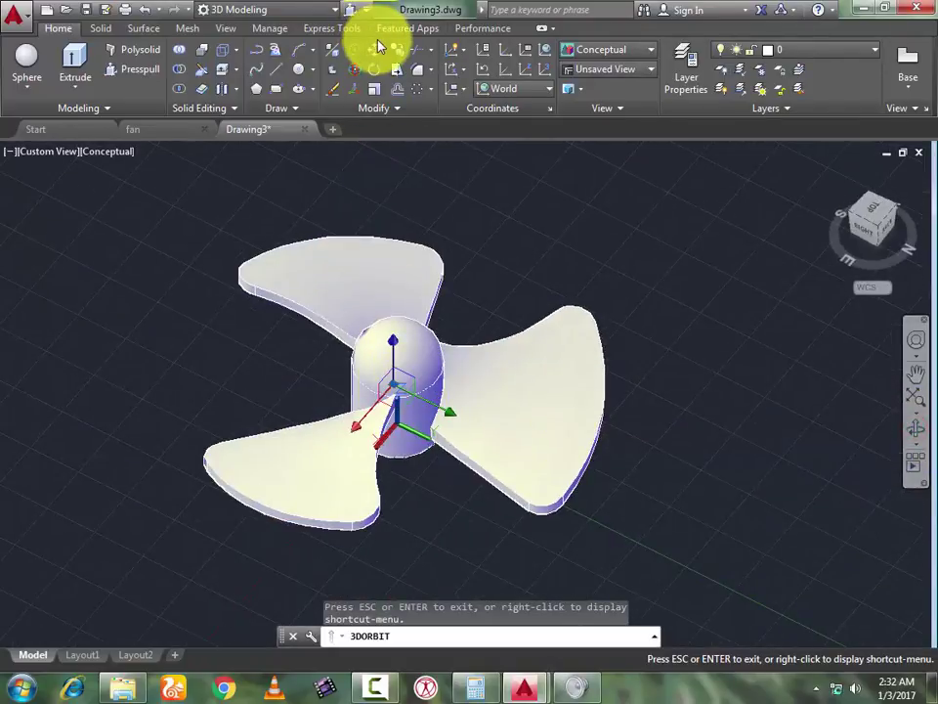
{"action": "left_click", "coordinate": [378, 49]}
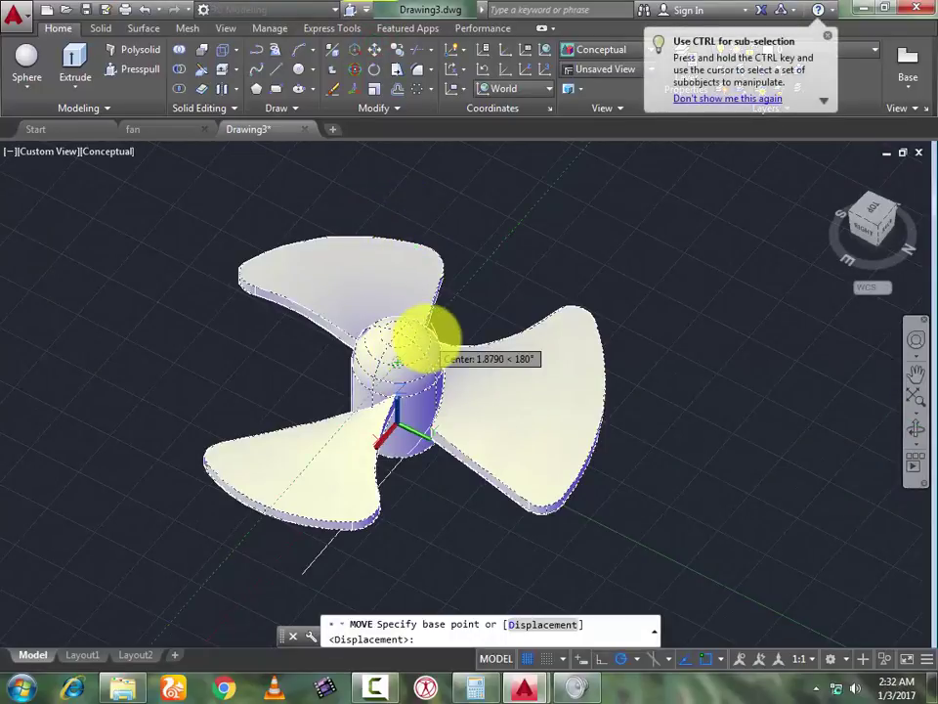
{"action": "left_click", "coordinate": [488, 296]}
{"action": "left_click", "coordinate": [766, 293]}
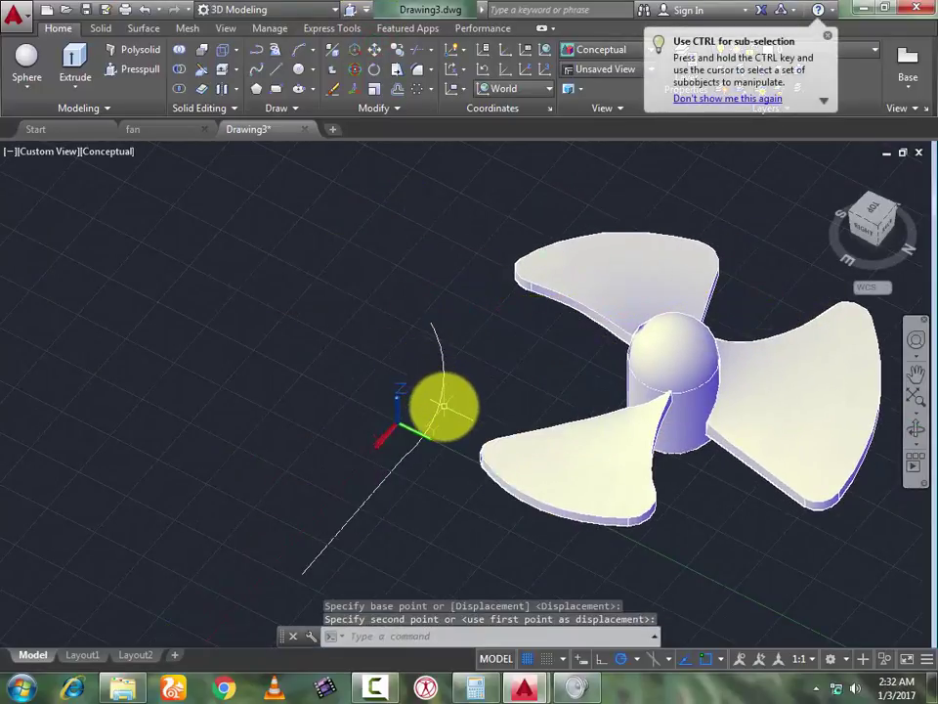
Delete the leftover construction arc and line, then zoom to extents
{"action": "left_click", "coordinate": [373, 498]}
{"action": "key", "text": "Delete"}
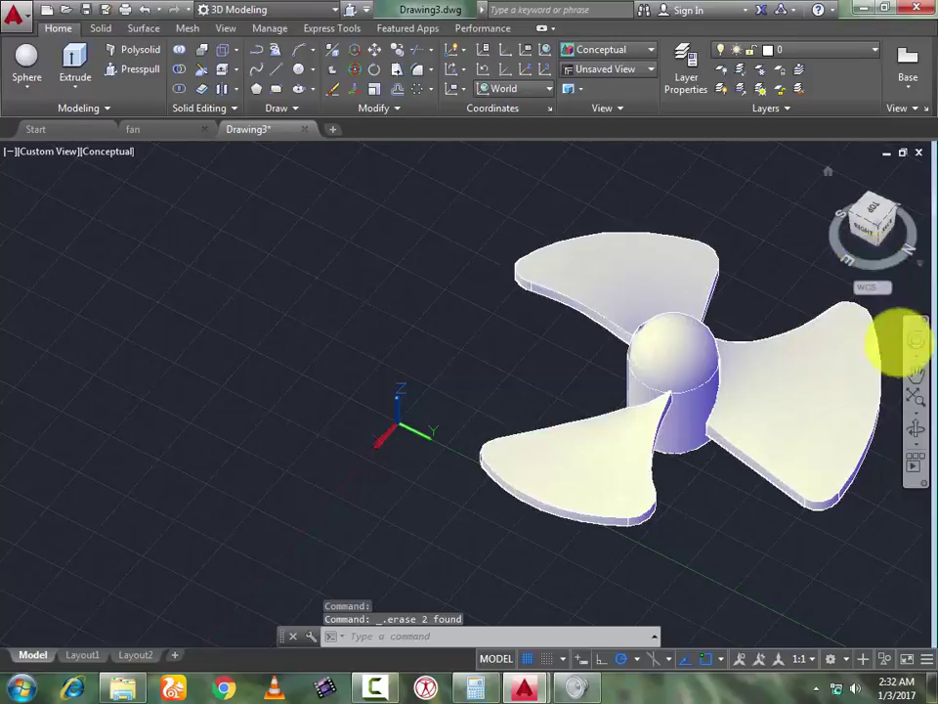
{"action": "left_click", "coordinate": [910, 400]}
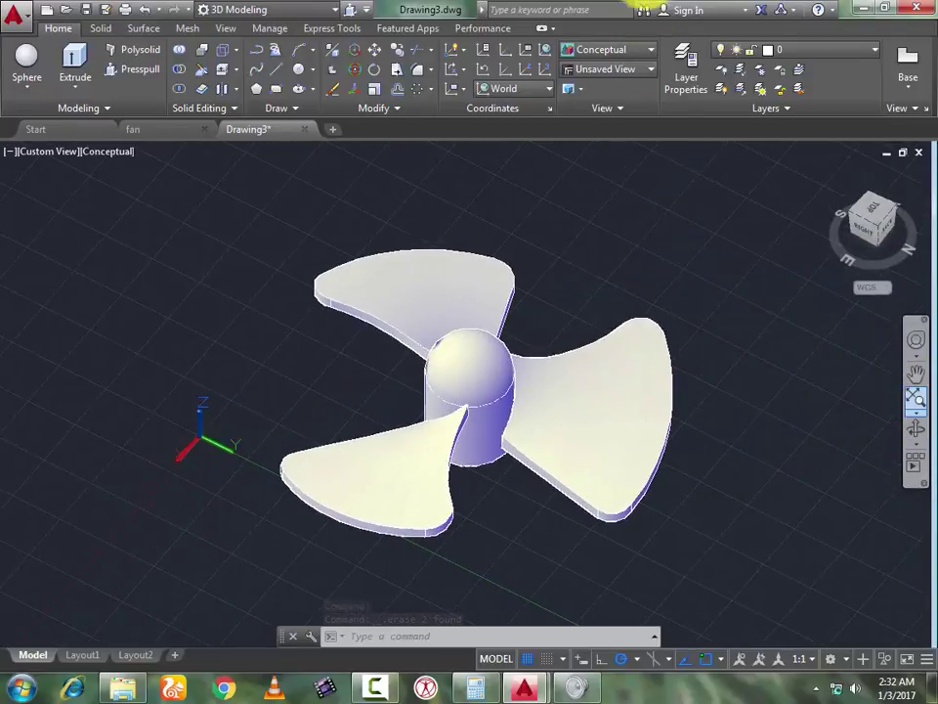
Give layer 0 the light green true colour 102,133,153
{"action": "left_click", "coordinate": [788, 52]}
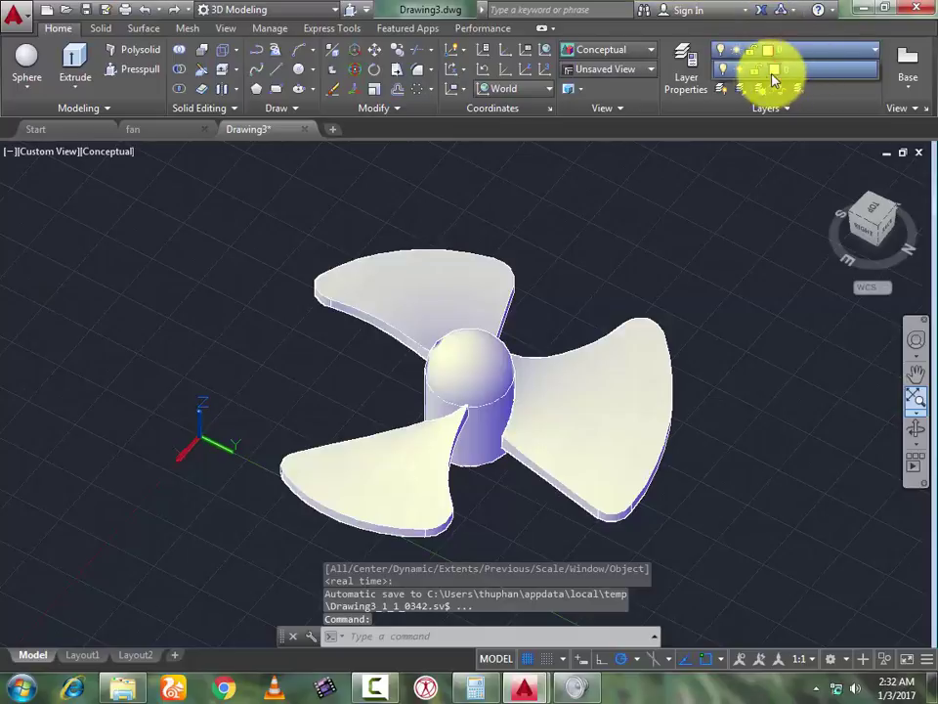
{"action": "left_click", "coordinate": [777, 71]}
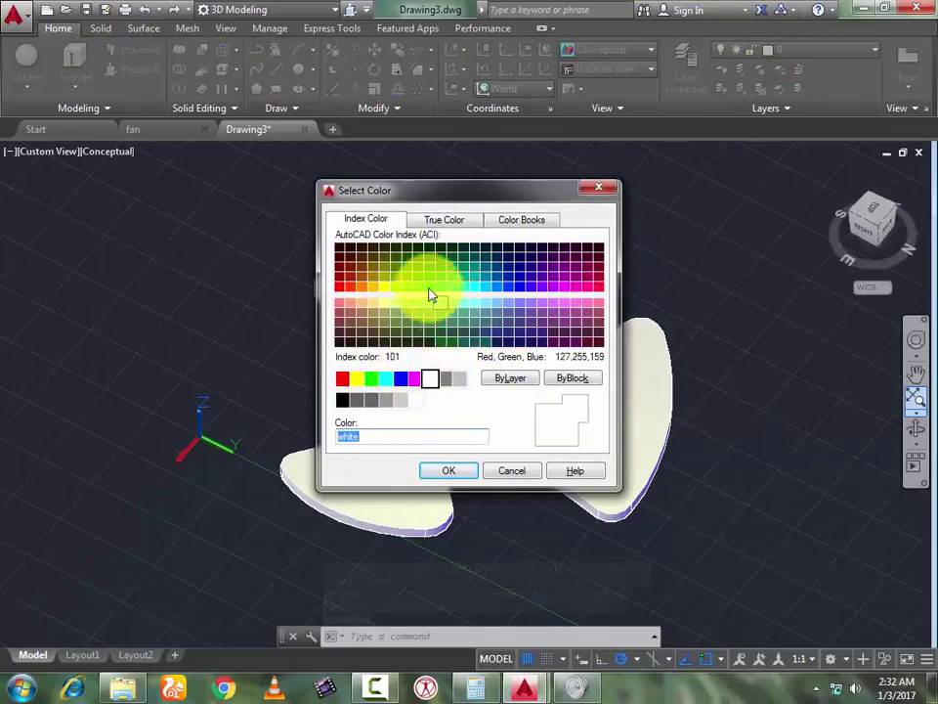
{"action": "left_click", "coordinate": [443, 221]}
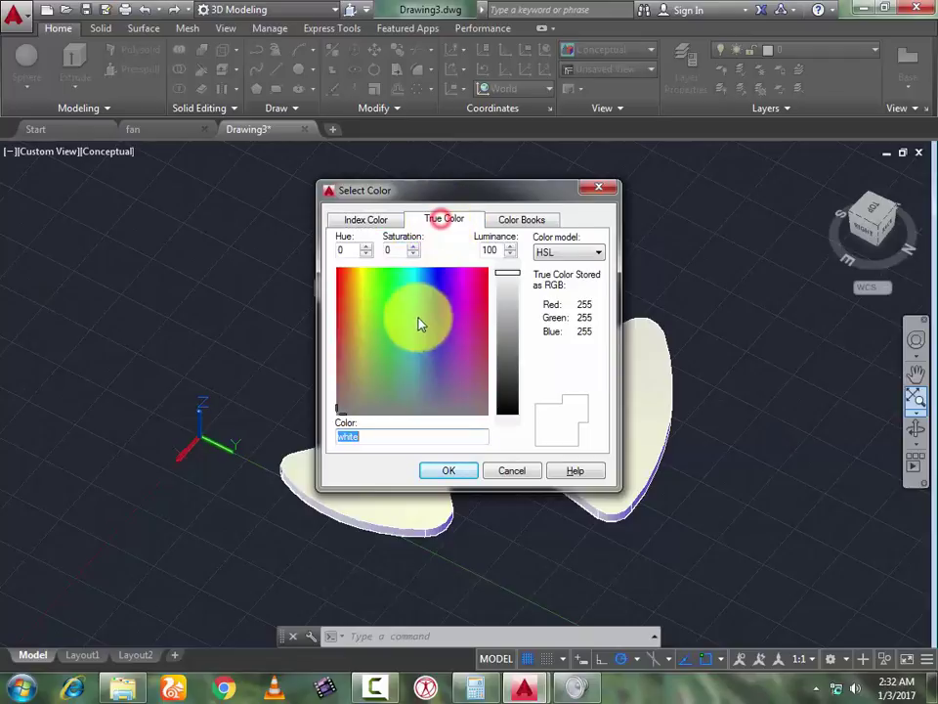
{"action": "left_click", "coordinate": [423, 384]}
{"action": "left_click", "coordinate": [447, 470]}
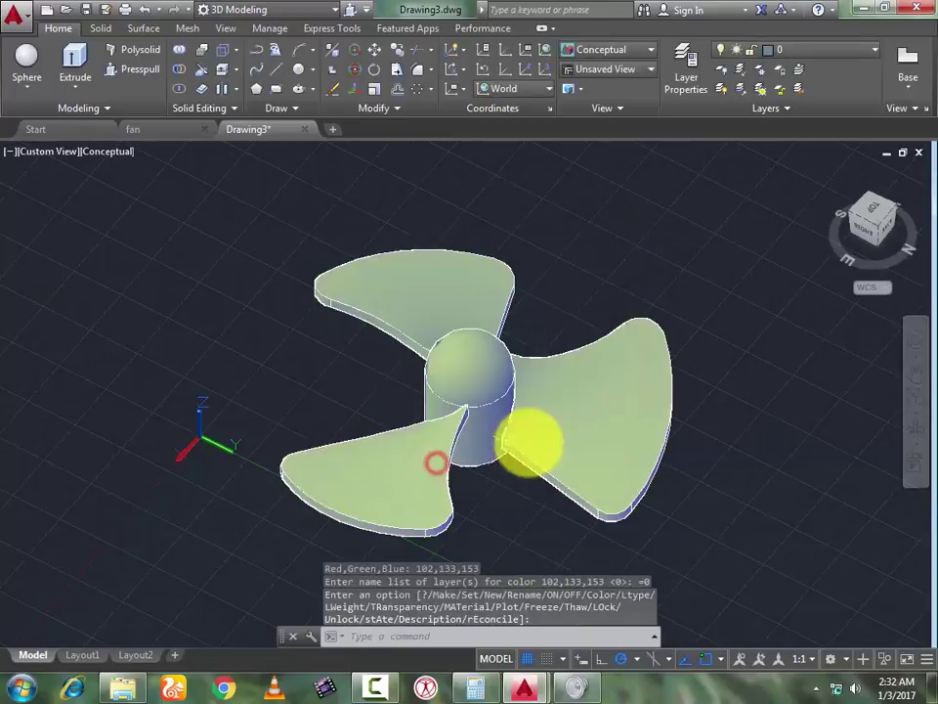
{"action": "left_click", "coordinate": [907, 432]}
Split model space into four viewports and zoom the Front viewport to fit the fan
{"action": "left_click_drag", "start_coordinate": [684, 400], "coordinate": [561, 248]}
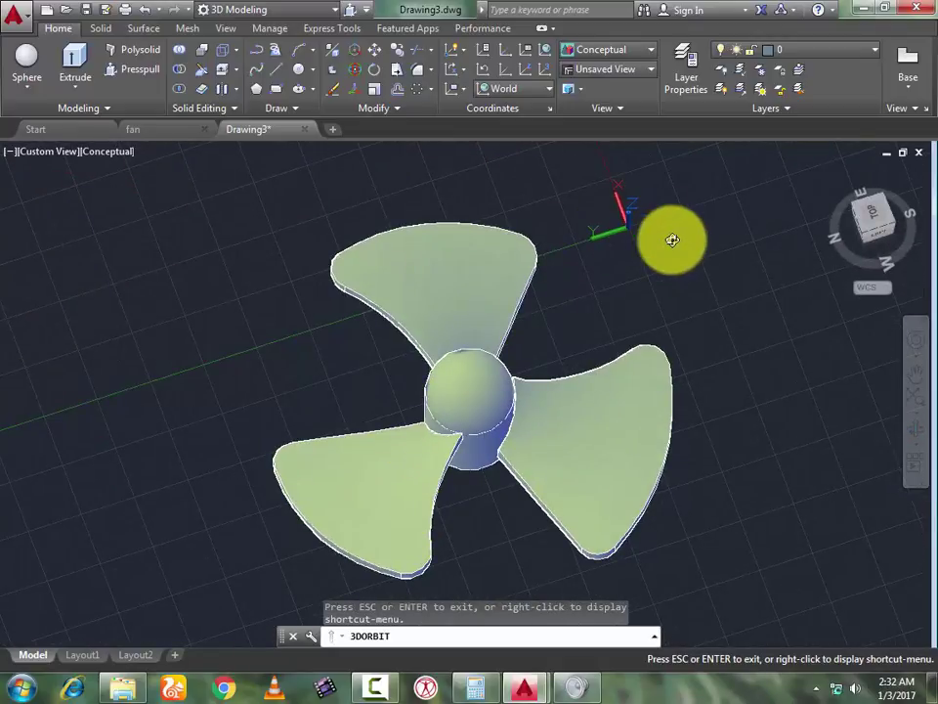
{"action": "key", "text": "Escape"}
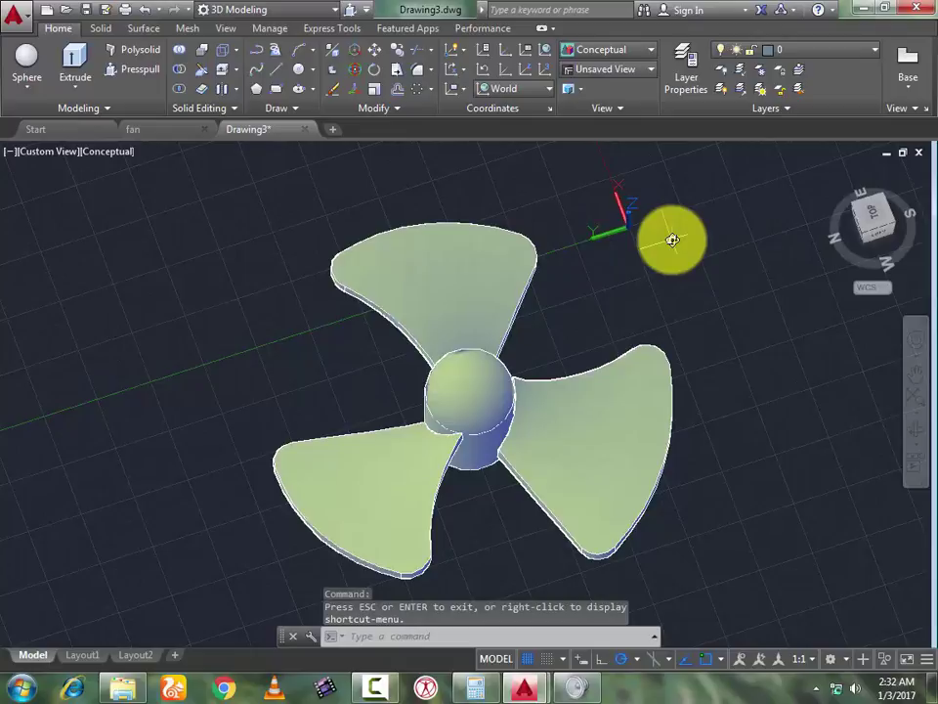
{"action": "left_click", "coordinate": [581, 91]}
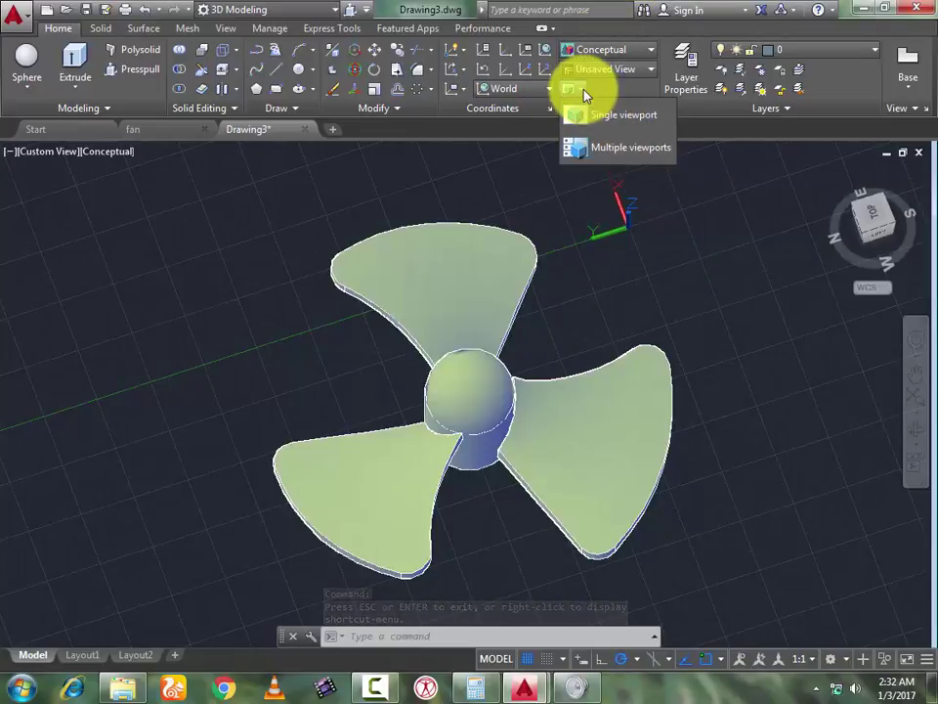
{"action": "left_click", "coordinate": [616, 148]}
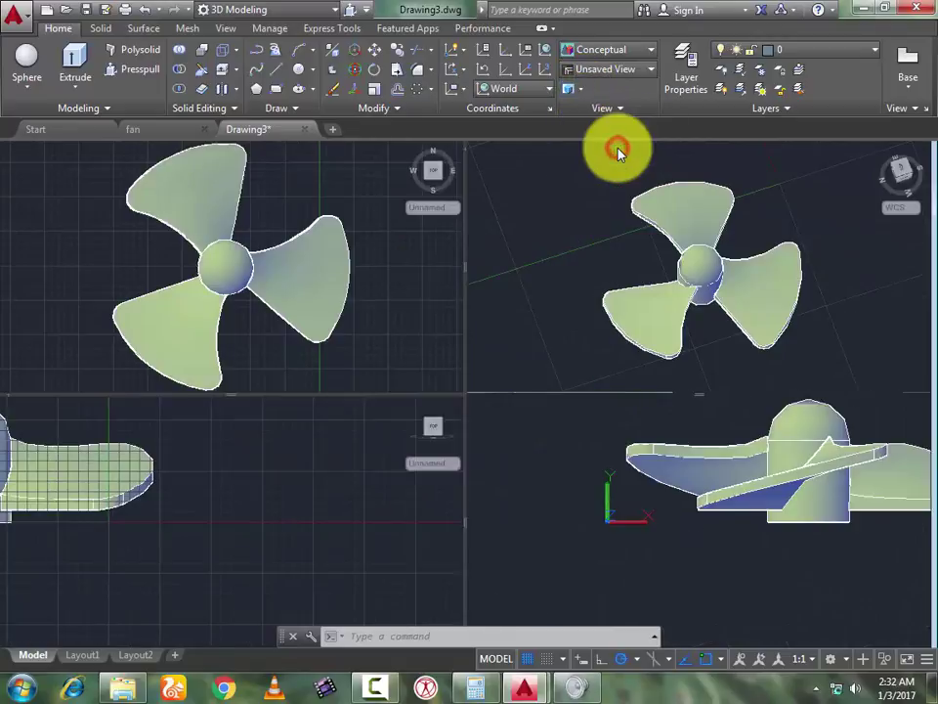
{"action": "left_click", "coordinate": [442, 494]}
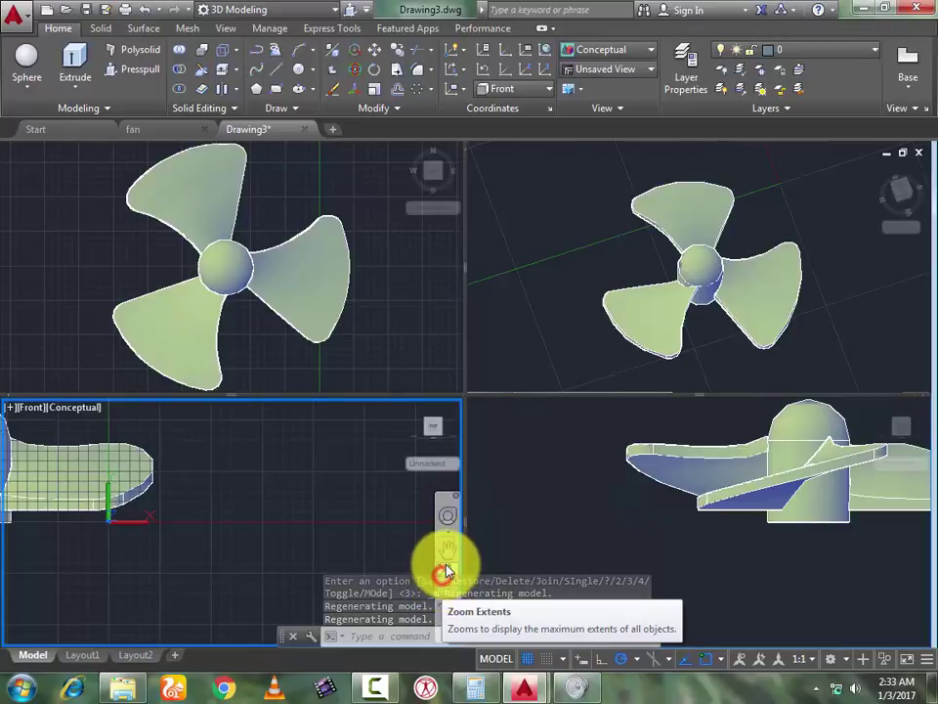
{"action": "left_click", "coordinate": [445, 570]}
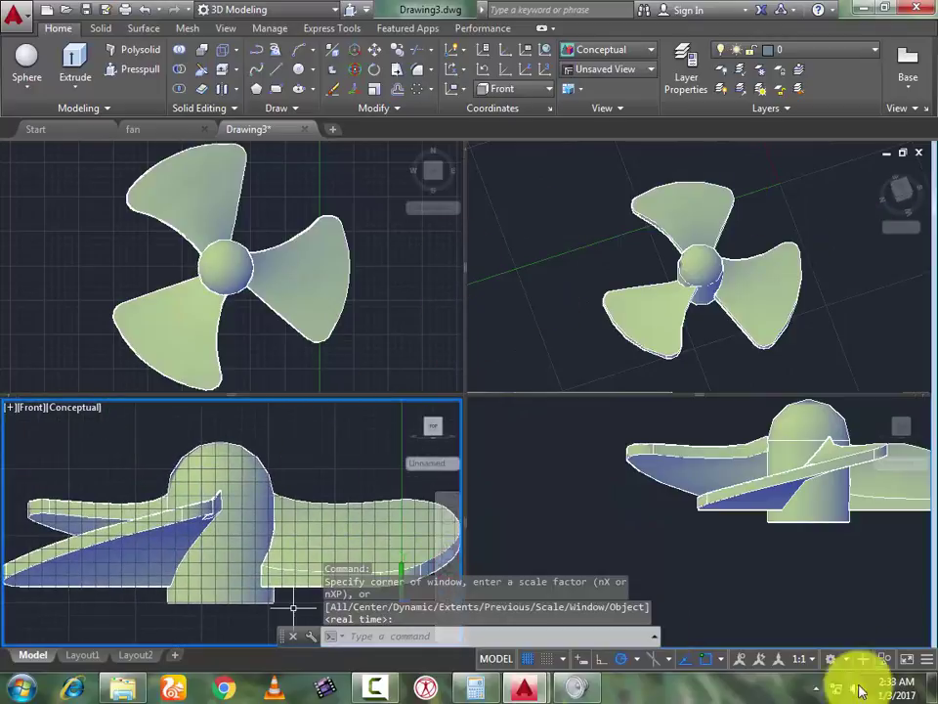